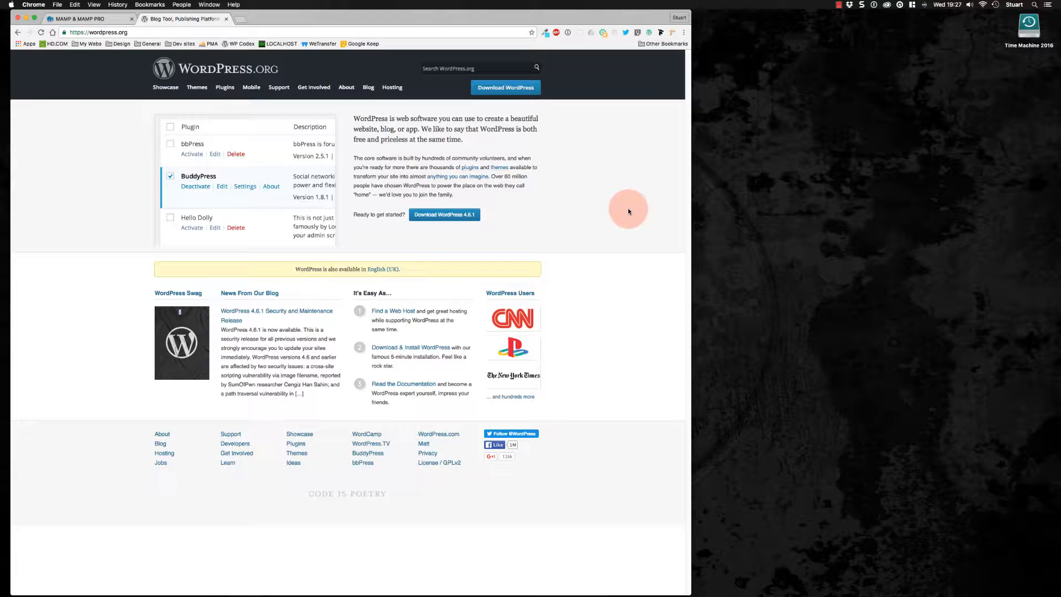
Switch to the MAMP website tab and look over its home page
{"action": "left_click", "coordinate": [89, 18]}
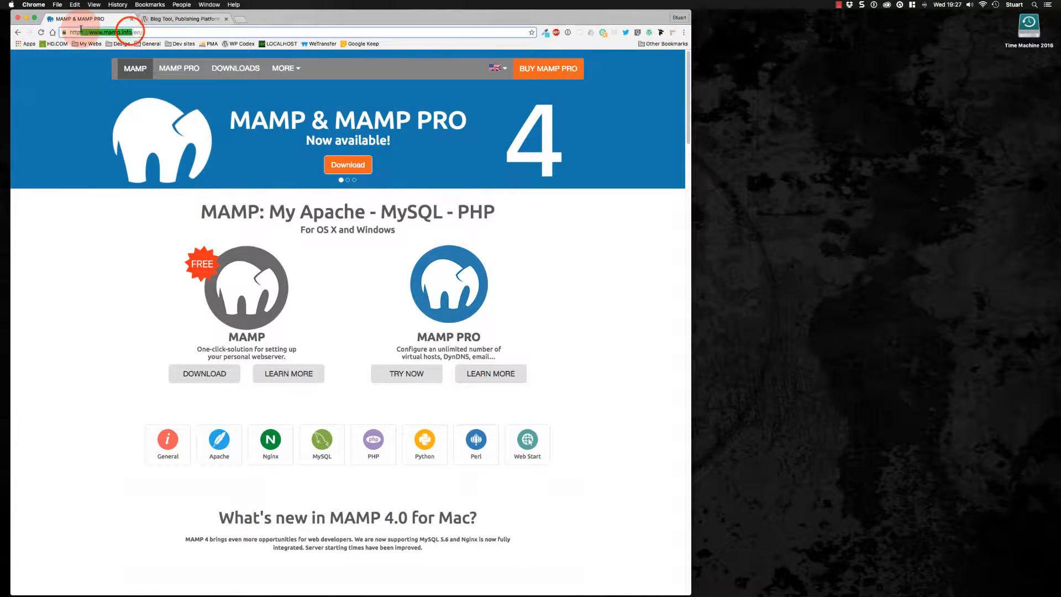
{"action": "left_click_drag", "start_coordinate": [132, 32], "coordinate": [81, 31]}
{"action": "left_click", "coordinate": [568, 209]}
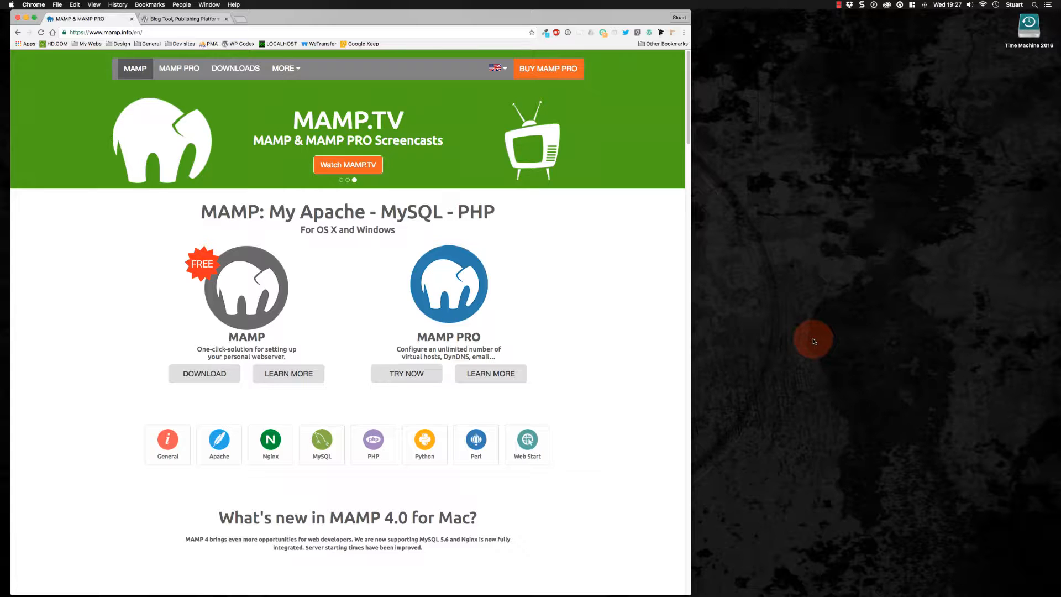
{"action": "mouse_move", "coordinate": [446, 586]}
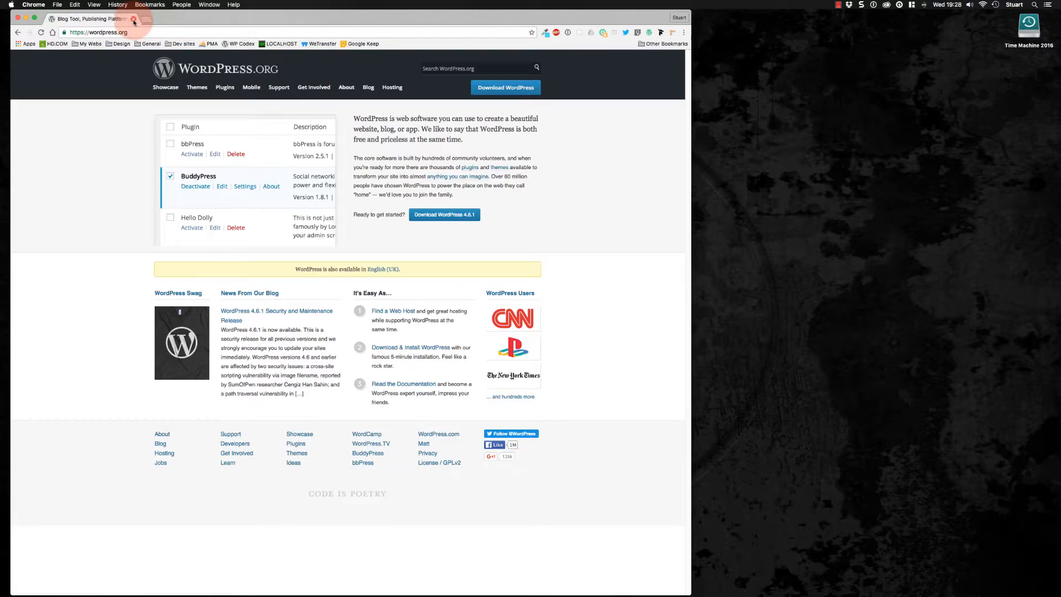
Download the WordPress 4.6.1 zip archive from WordPress.org and save it to the Desktop
{"action": "left_click", "coordinate": [101, 20]}
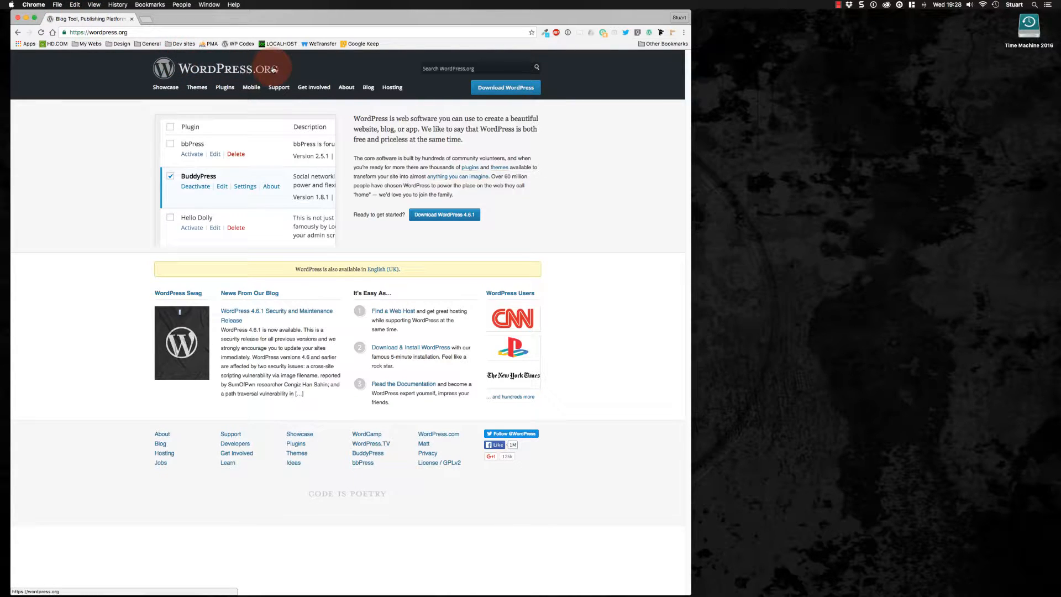
{"action": "left_click", "coordinate": [510, 89]}
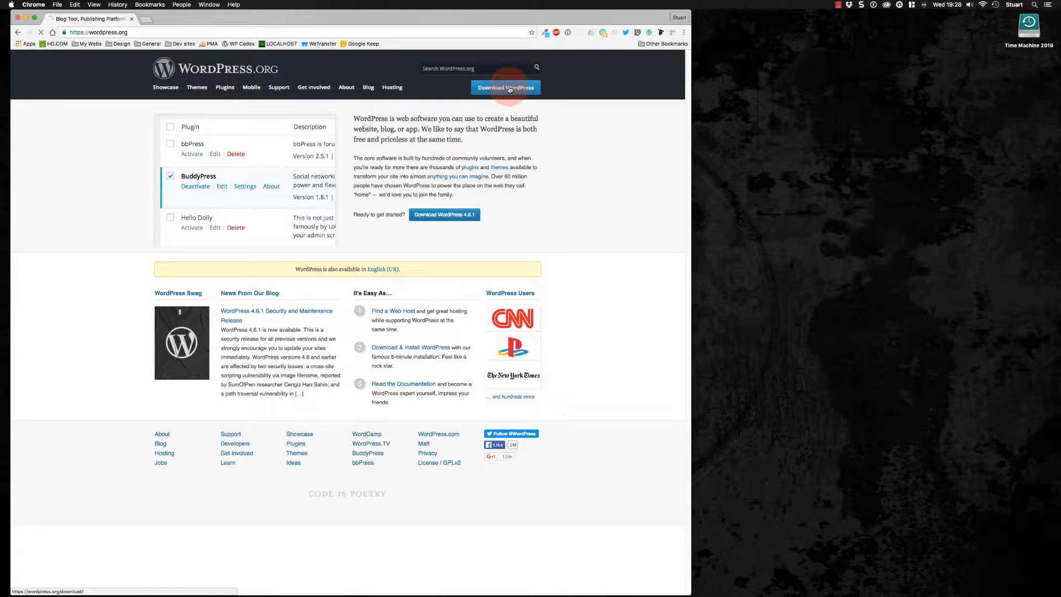
{"action": "left_click", "coordinate": [463, 169]}
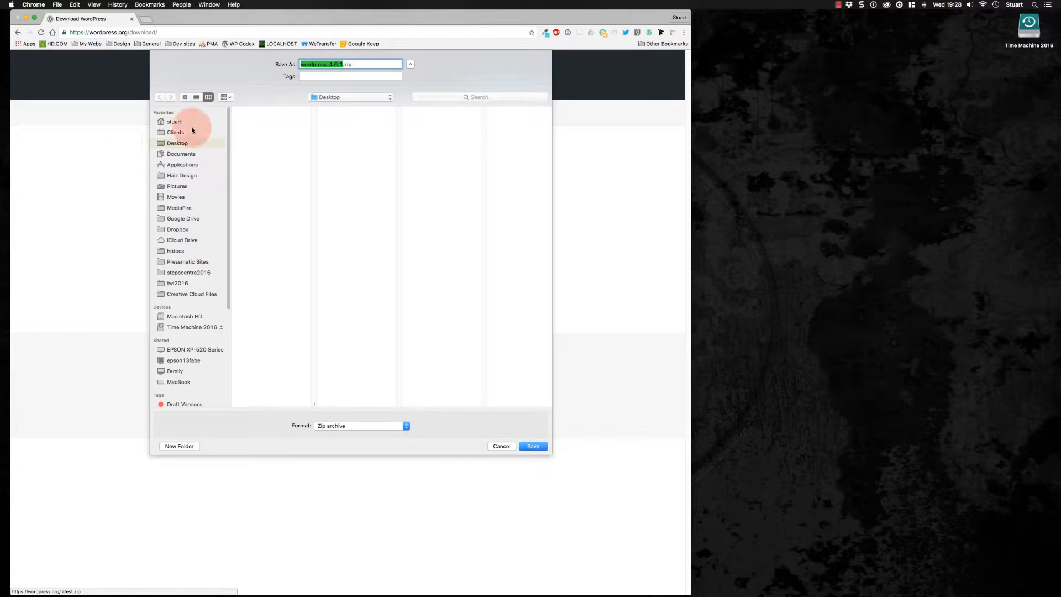
{"action": "left_click", "coordinate": [533, 446]}
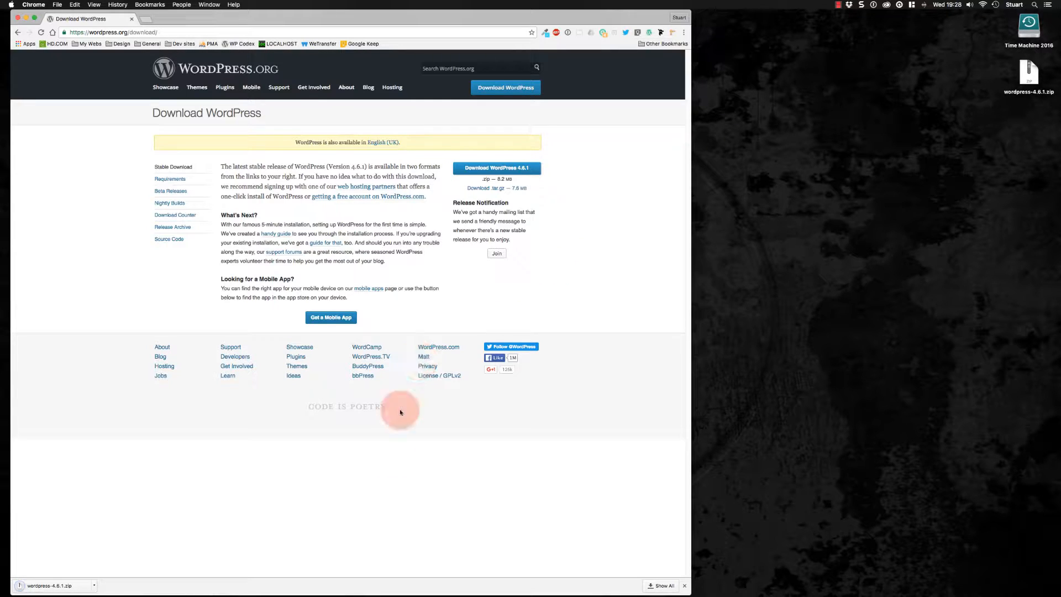
Launch MAMP and reposition its control window over the browser
{"action": "mouse_move", "coordinate": [367, 582]}
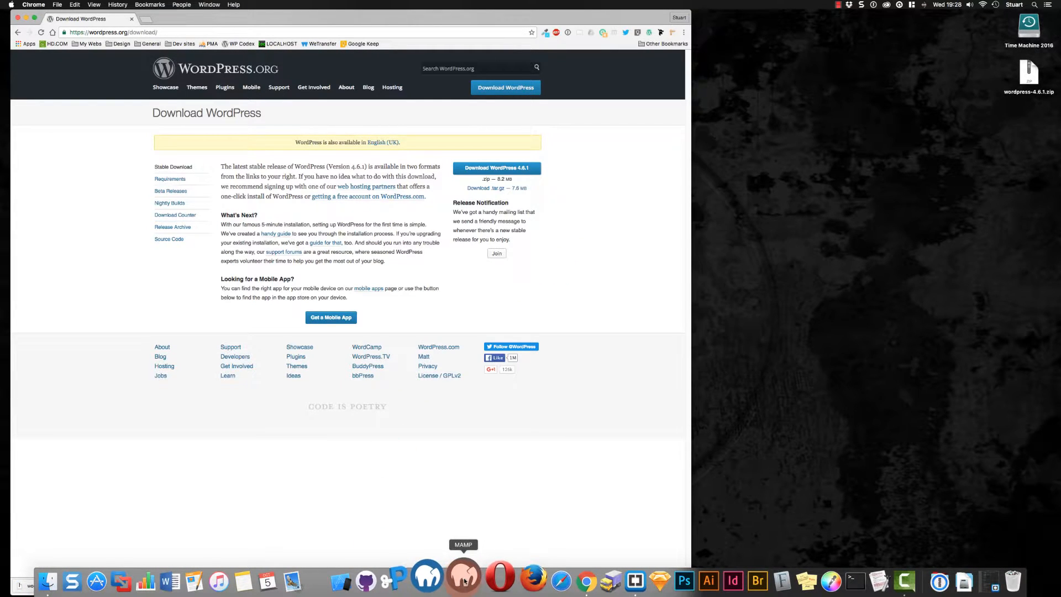
{"action": "left_click", "coordinate": [465, 581]}
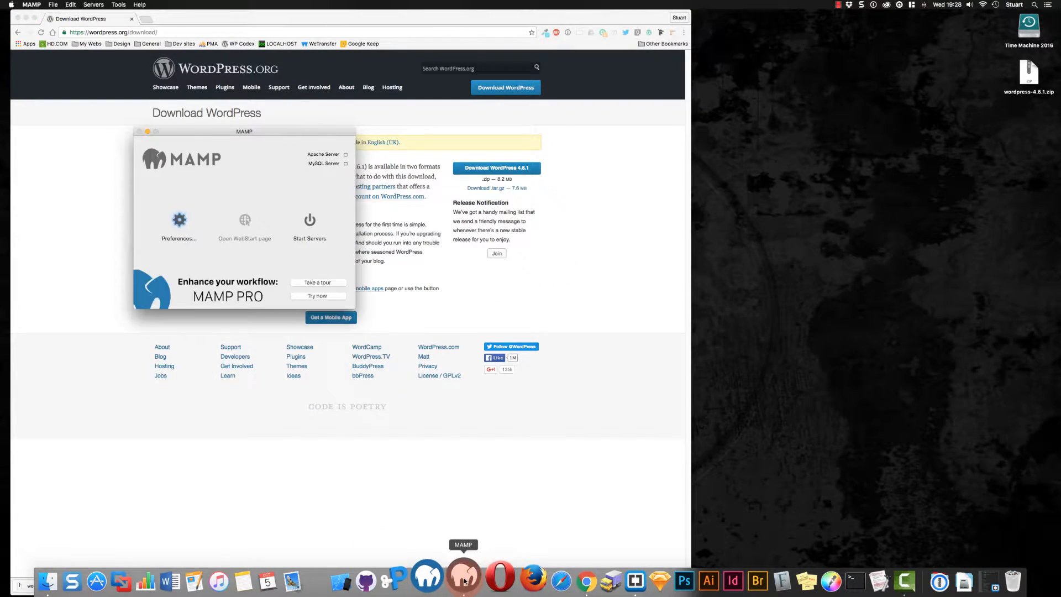
{"action": "left_click", "coordinate": [251, 135]}
{"action": "left_click_drag", "start_coordinate": [252, 134], "coordinate": [257, 157]}
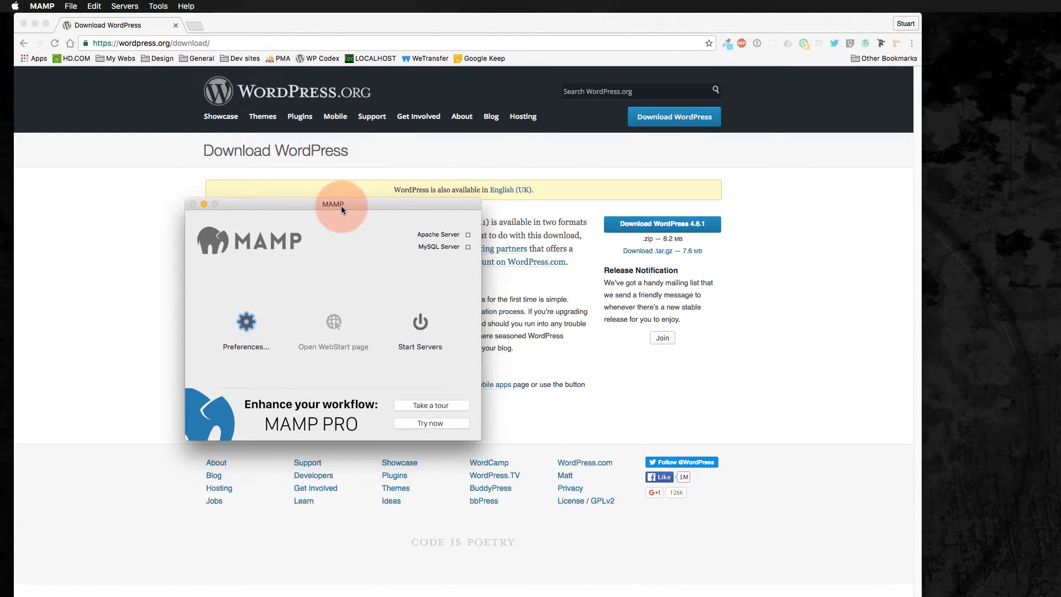
{"action": "left_click_drag", "start_coordinate": [340, 205], "coordinate": [327, 201]}
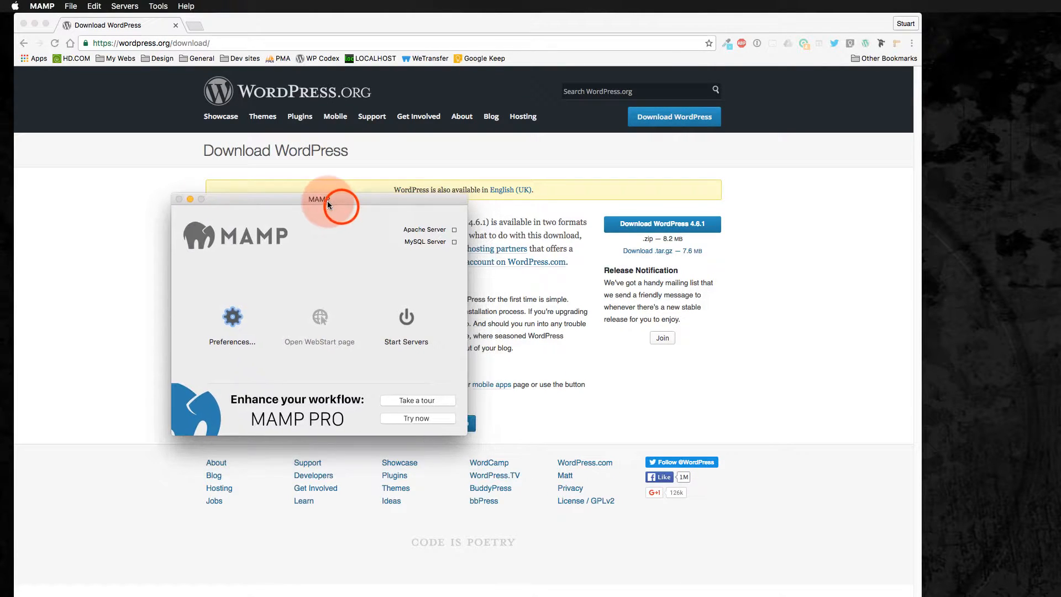
Open MAMP preferences and set the web and MySQL ports to 80 and 3306
{"action": "left_click", "coordinate": [229, 320]}
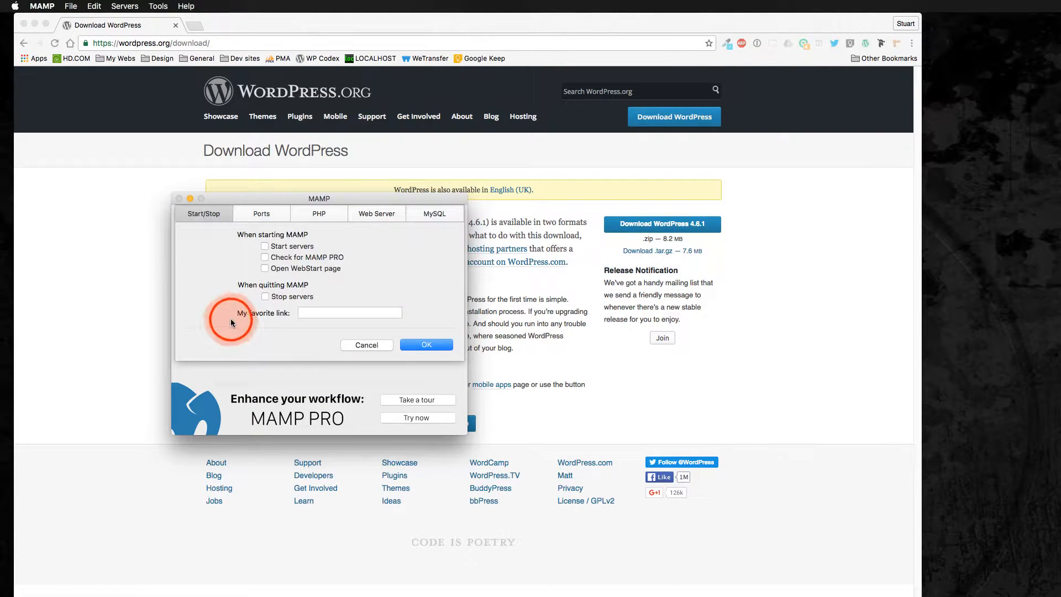
{"action": "left_click", "coordinate": [254, 213]}
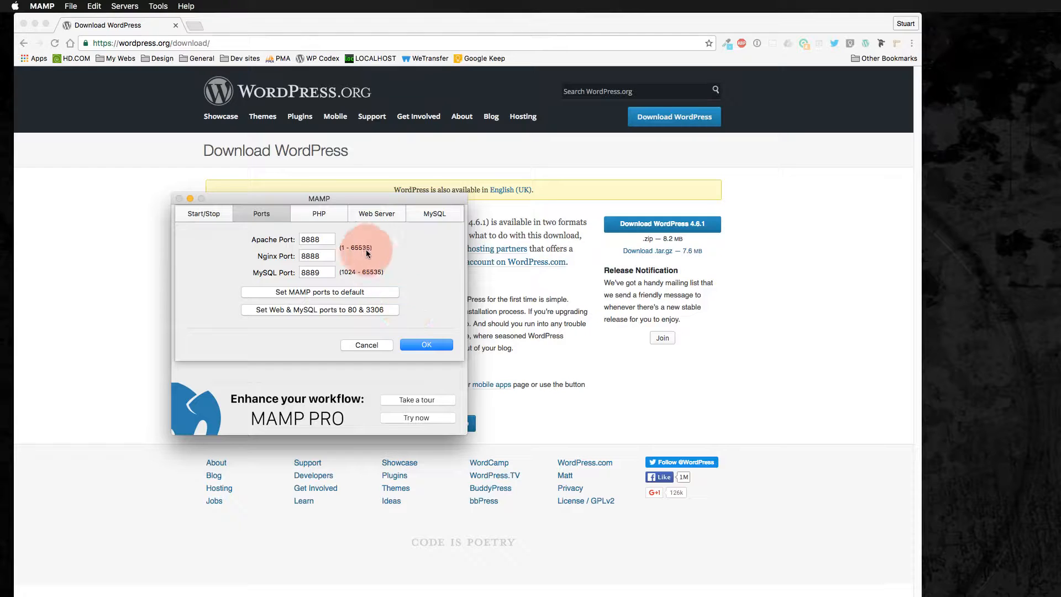
{"action": "left_click", "coordinate": [280, 310]}
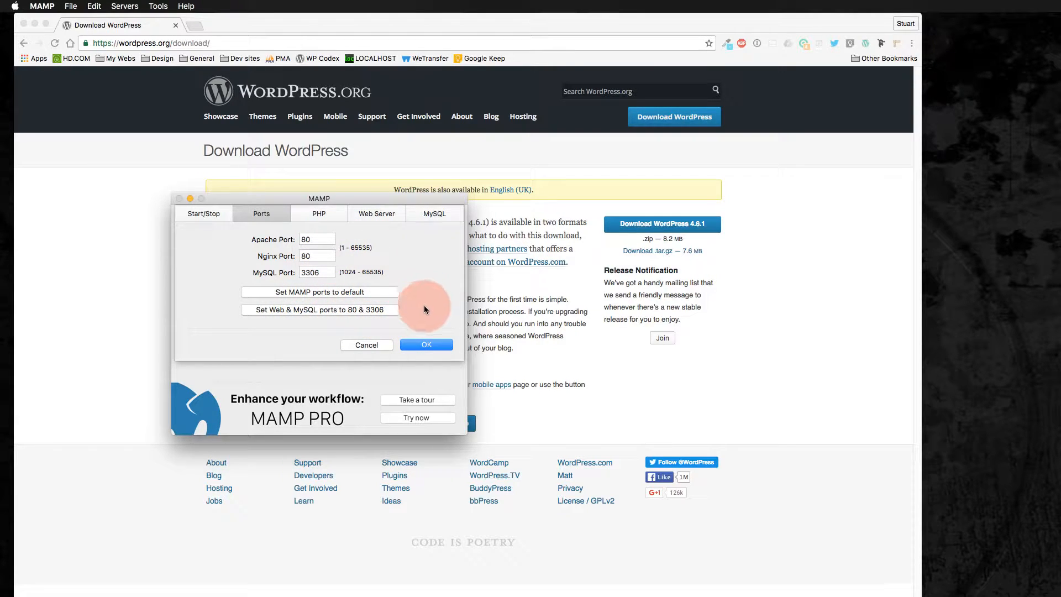
Set the standard PHP version to 5.6.25
{"action": "left_click", "coordinate": [321, 218]}
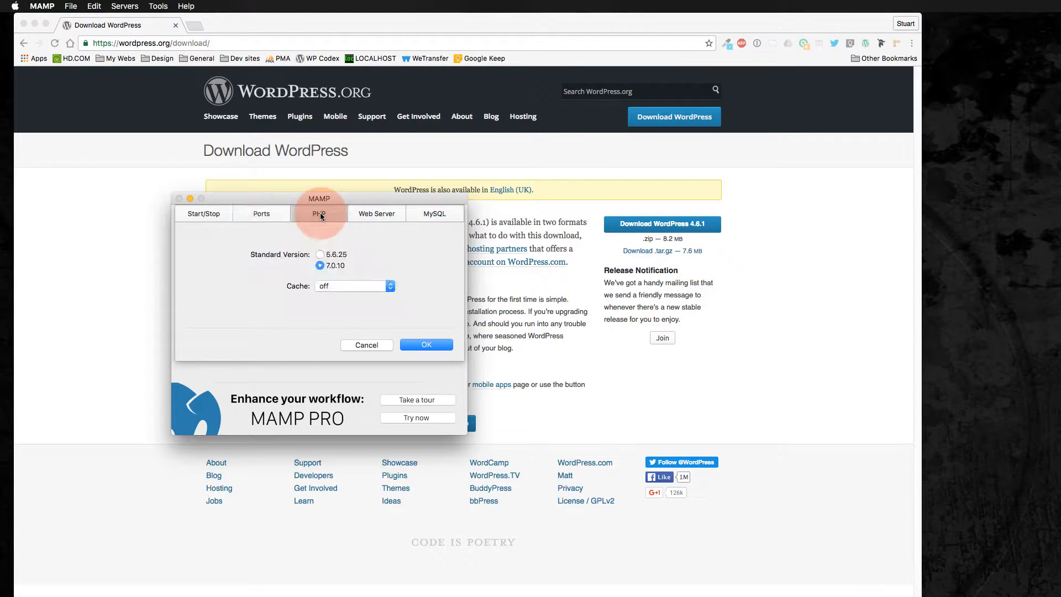
{"action": "left_click", "coordinate": [330, 269]}
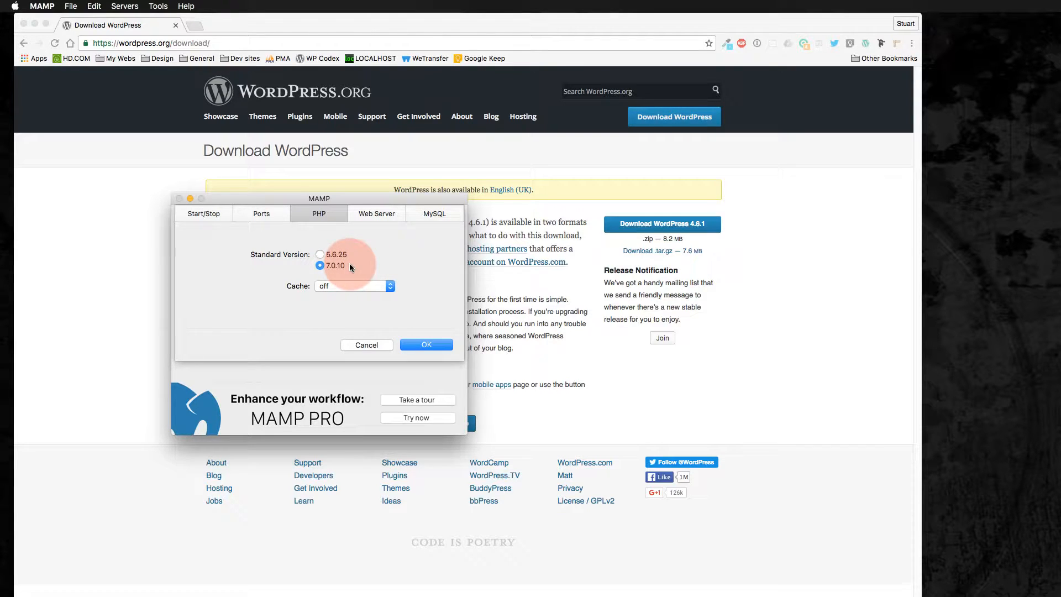
{"action": "left_click", "coordinate": [323, 254]}
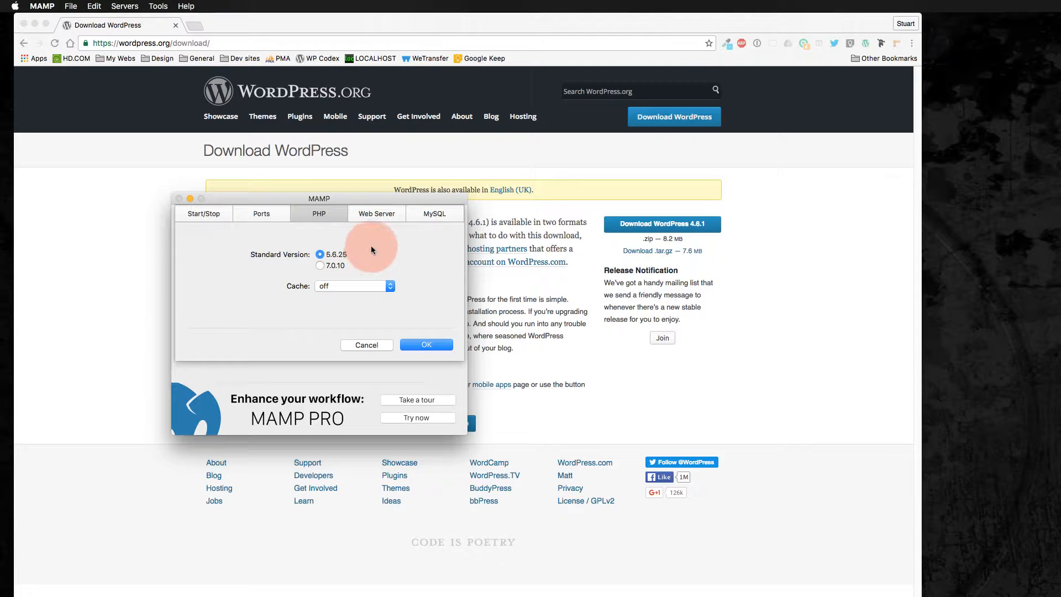
Choose Apache as the web server, review the MySQL and Start/Stop settings, and apply the preferences
{"action": "left_click", "coordinate": [378, 216]}
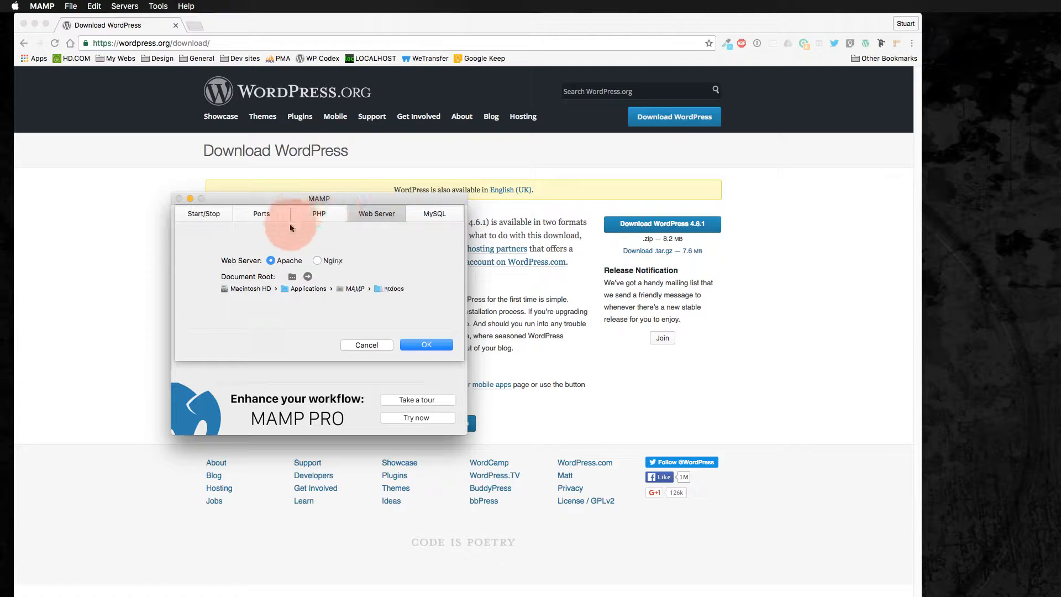
{"action": "left_click", "coordinate": [270, 261]}
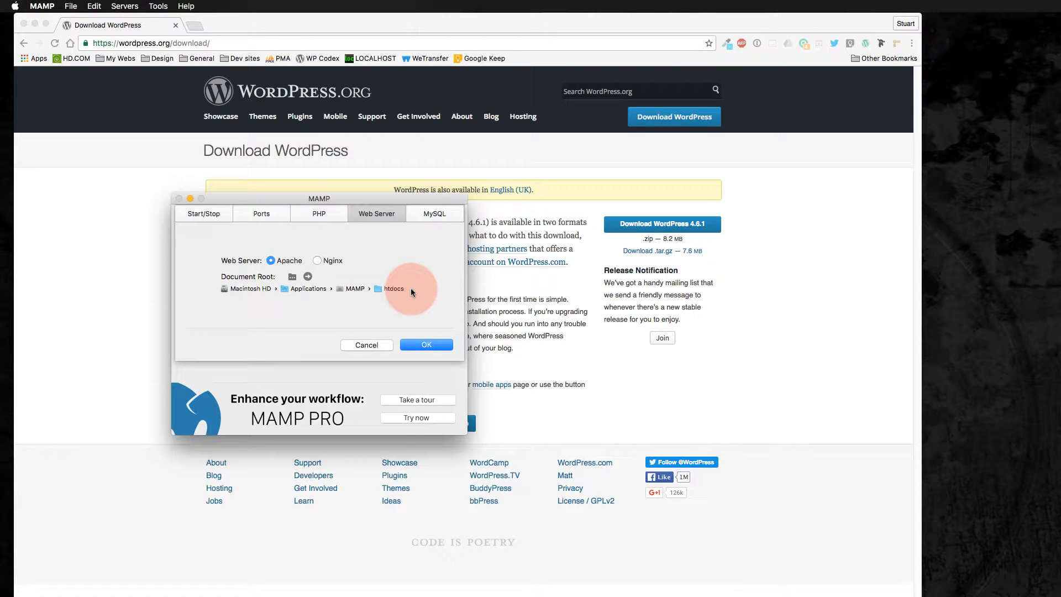
{"action": "left_click", "coordinate": [425, 214]}
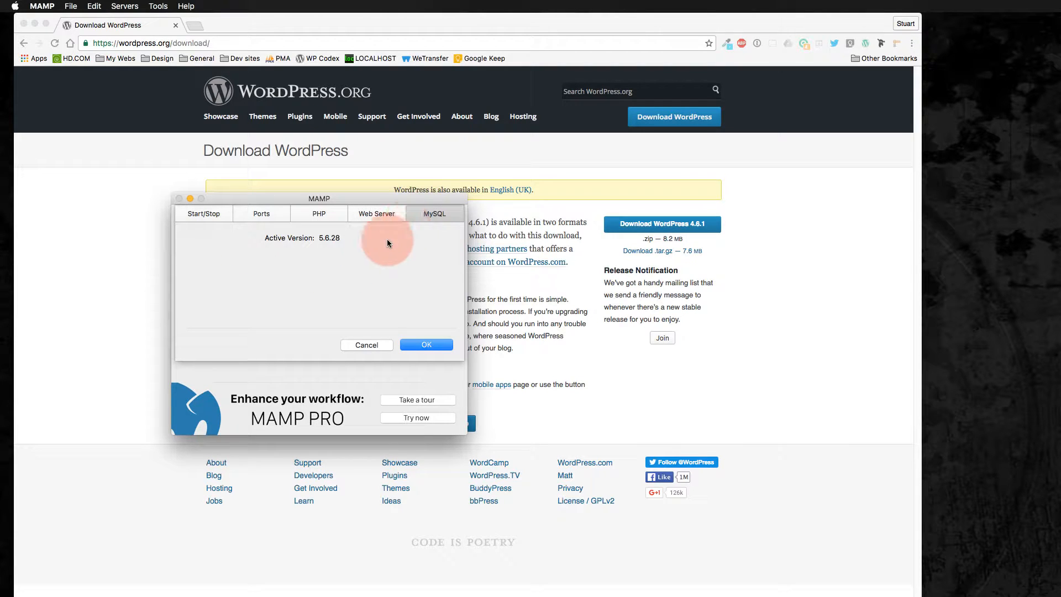
{"action": "left_click", "coordinate": [210, 216]}
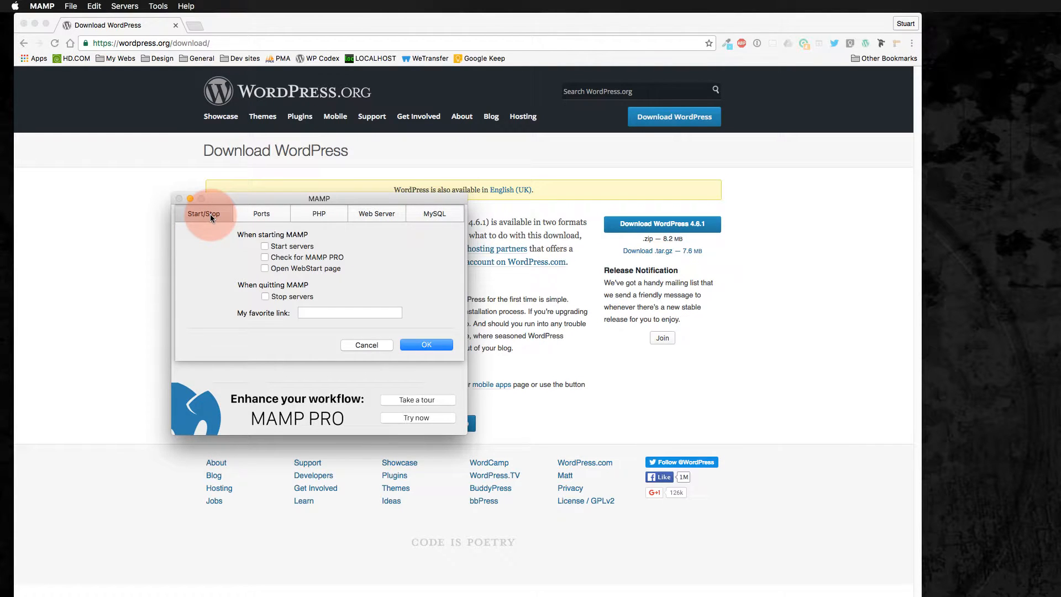
{"action": "left_click", "coordinate": [427, 345]}
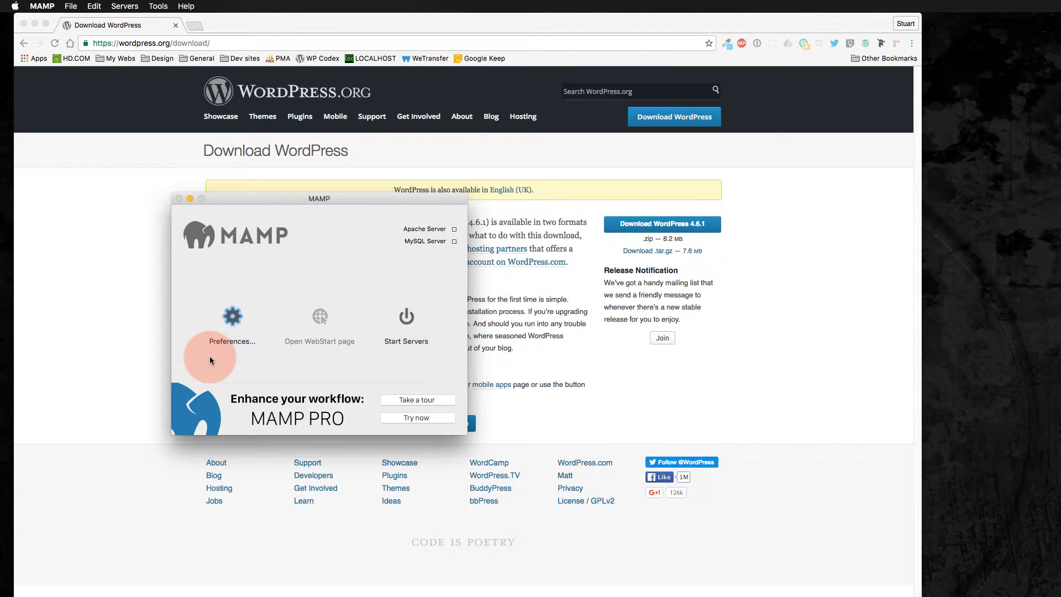
Start the MAMP servers, entering the computer account password to authorise it
{"action": "left_click", "coordinate": [405, 319]}
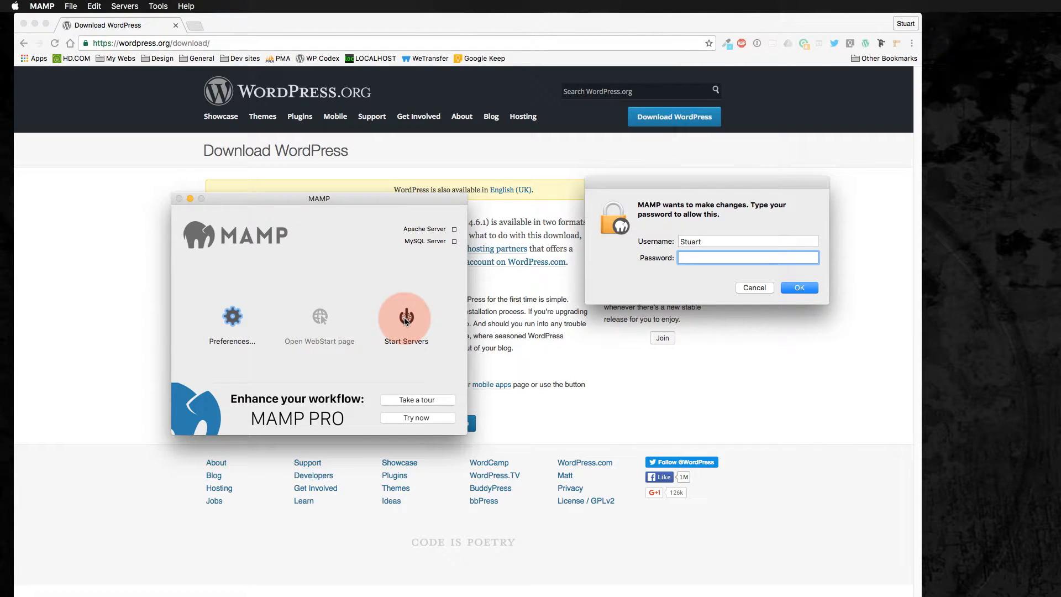
{"action": "type", "text": "•••••••"}
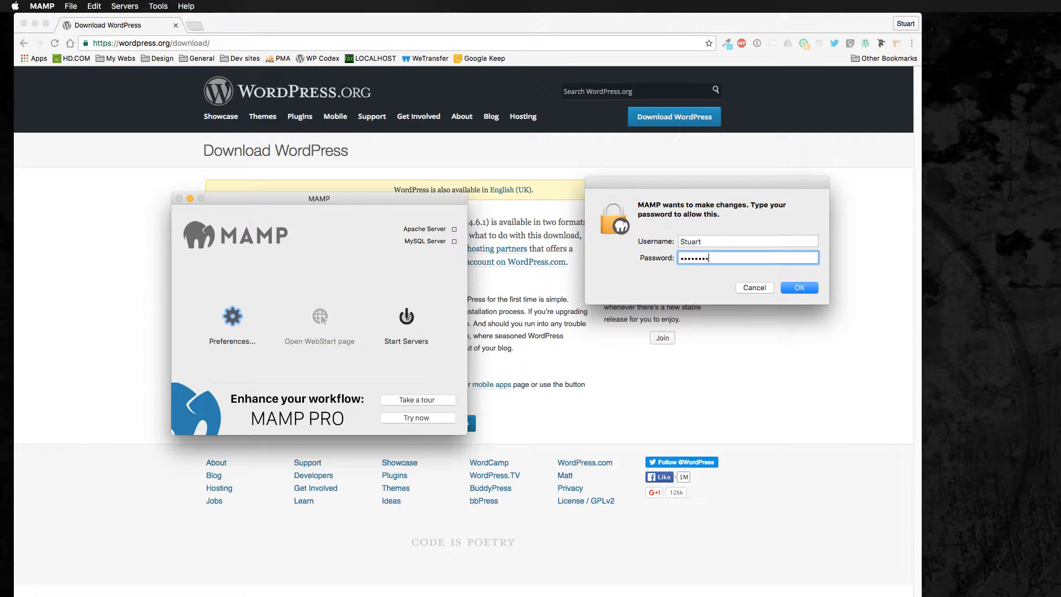
{"action": "key", "text": "Return"}
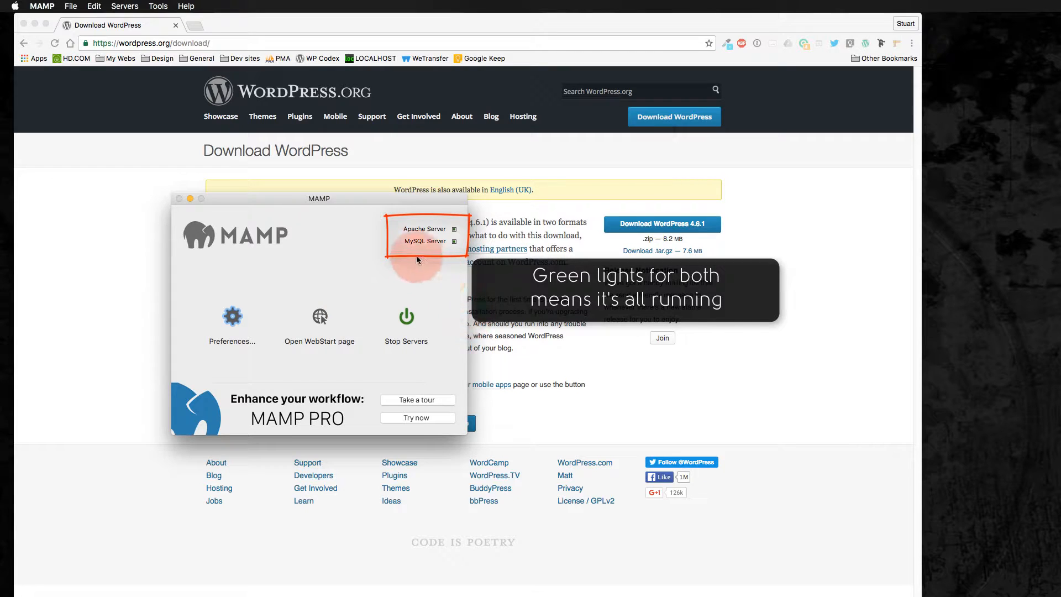
Open the MAMP WebStart page and launch phpMyAdmin from its tools
{"action": "left_click", "coordinate": [318, 323]}
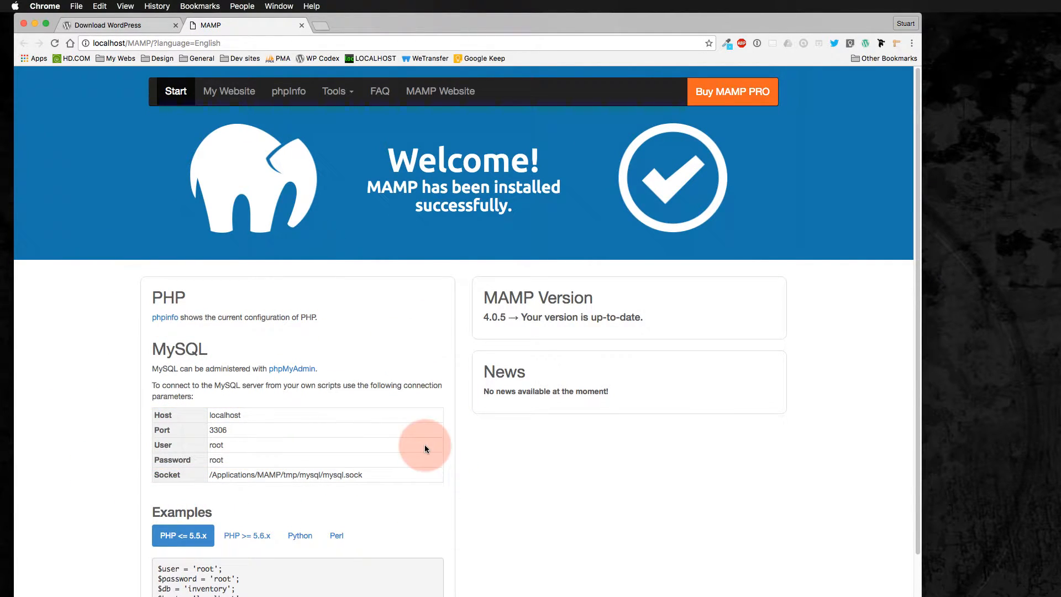
{"action": "left_click", "coordinate": [350, 98]}
{"action": "left_click", "coordinate": [352, 122]}
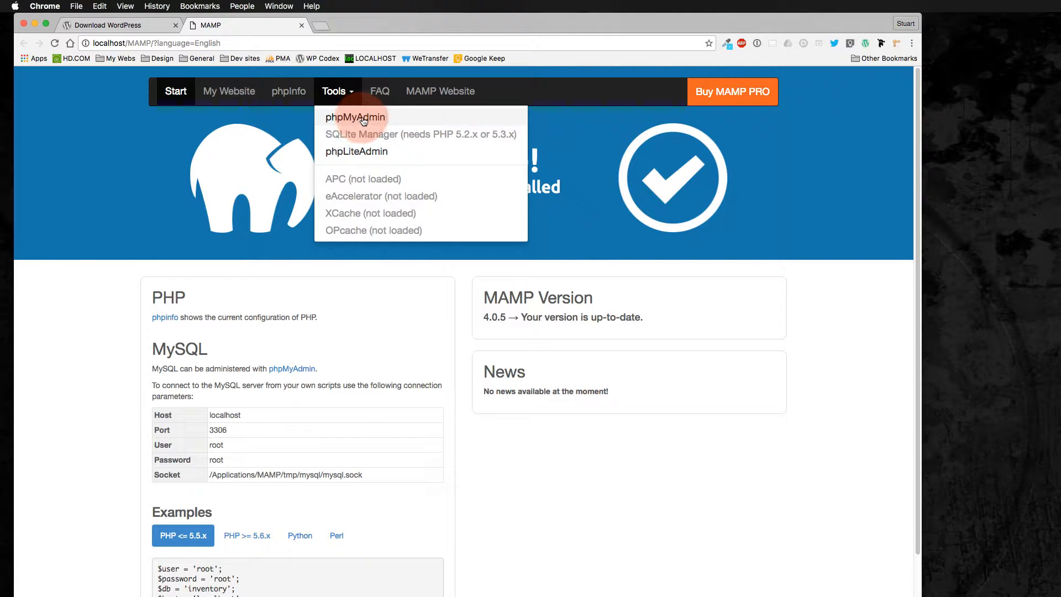
{"action": "left_click", "coordinate": [362, 121]}
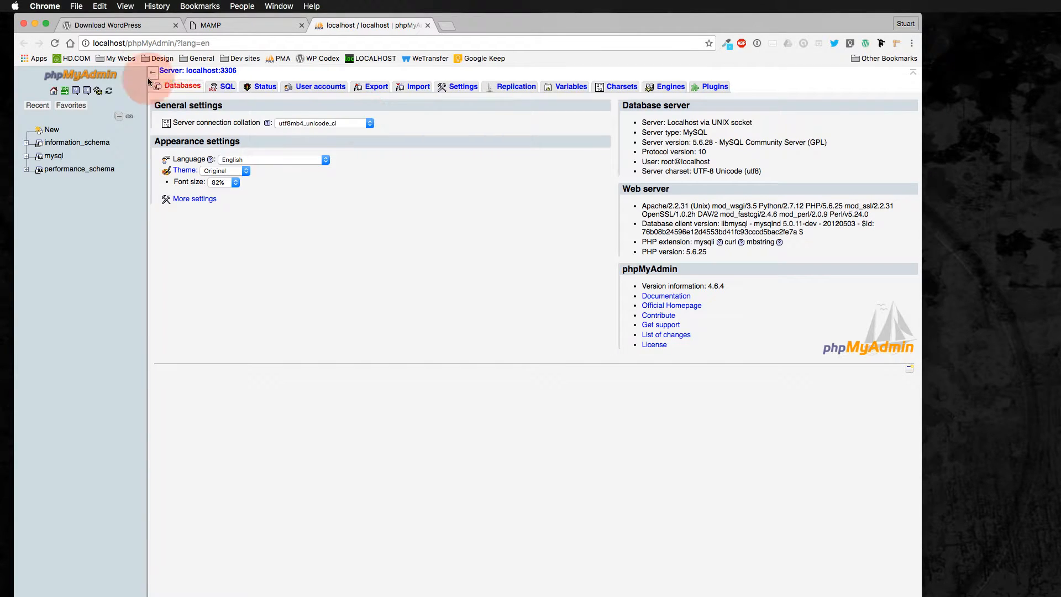
Create a new database named test in phpMyAdmin and open it
{"action": "left_click", "coordinate": [182, 88]}
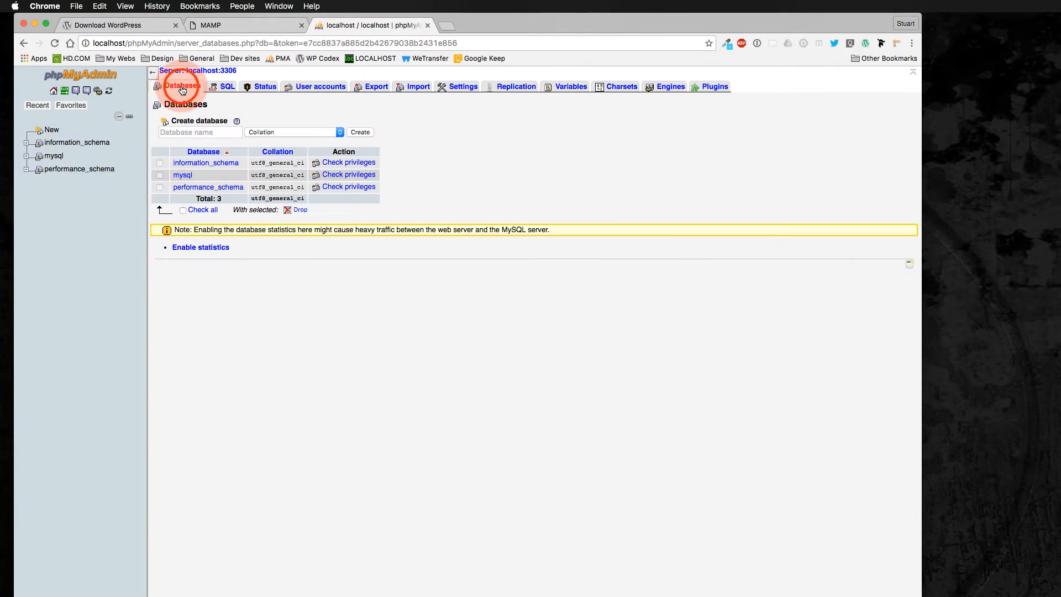
{"action": "left_click", "coordinate": [183, 131]}
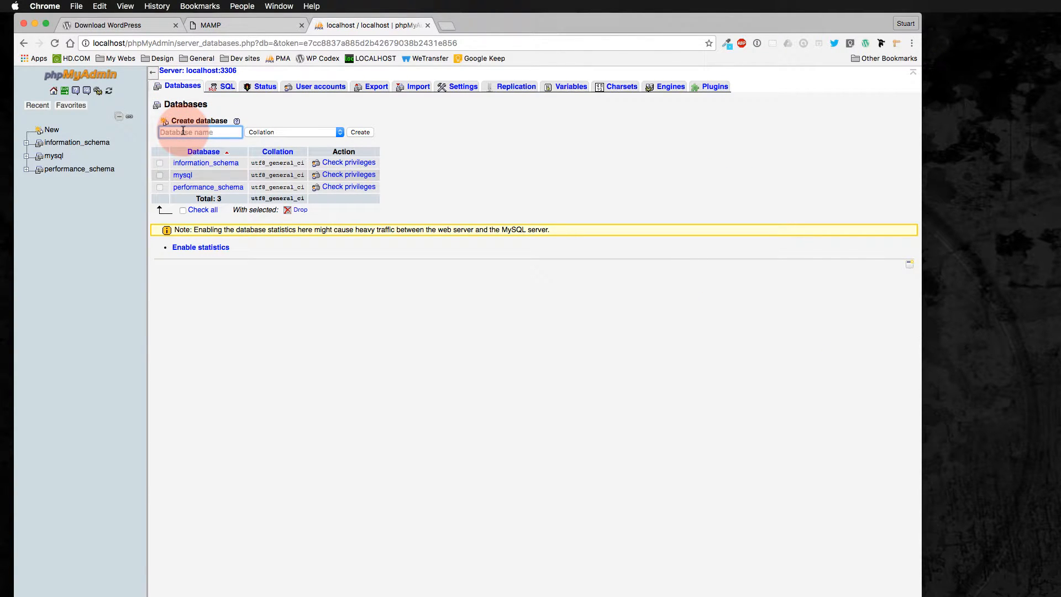
{"action": "type", "text": "test"}
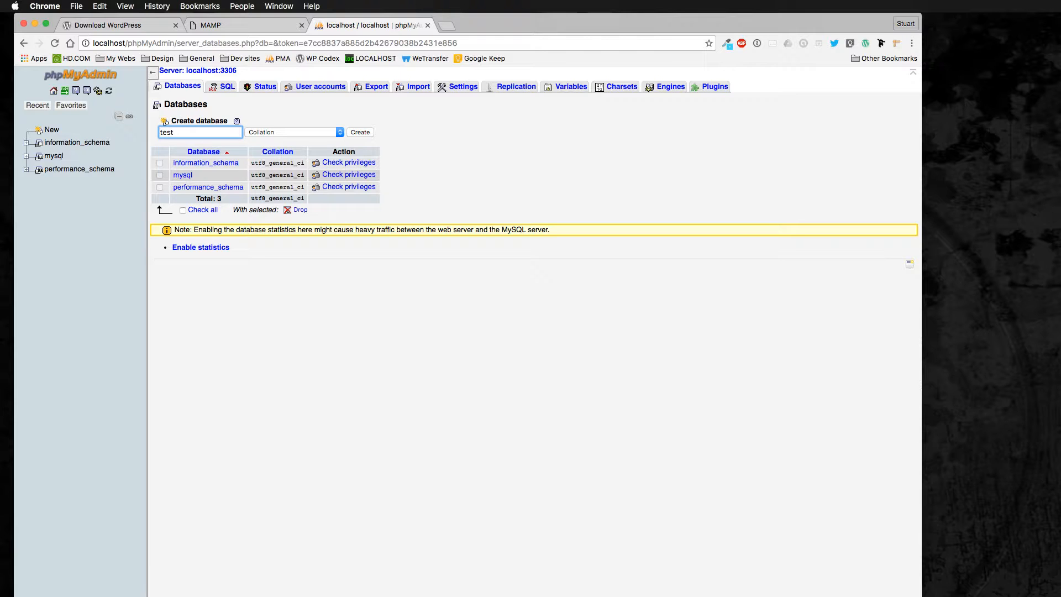
{"action": "left_click", "coordinate": [354, 134]}
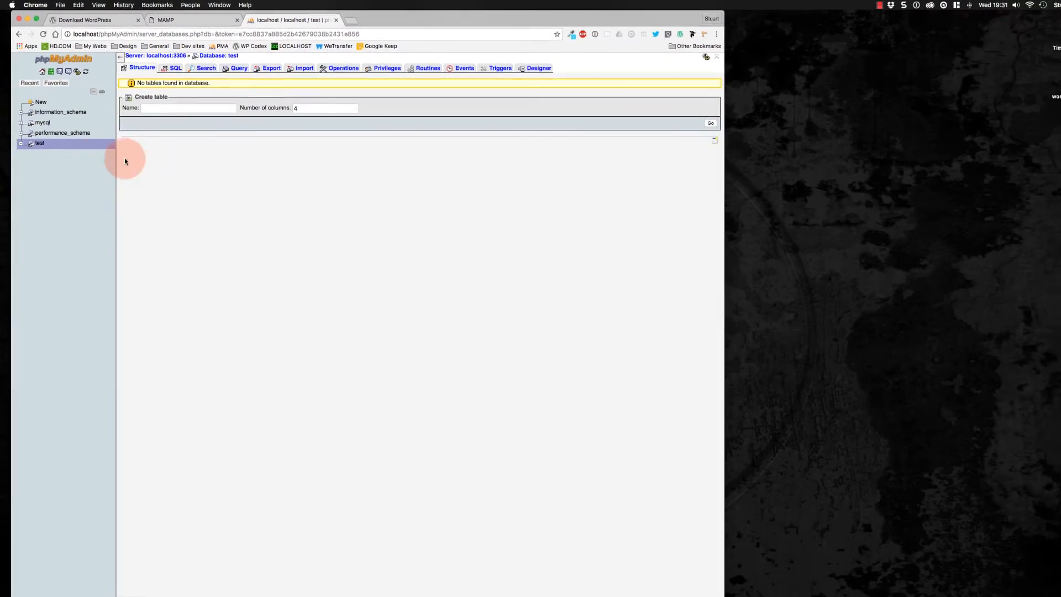
{"action": "left_click", "coordinate": [58, 180]}
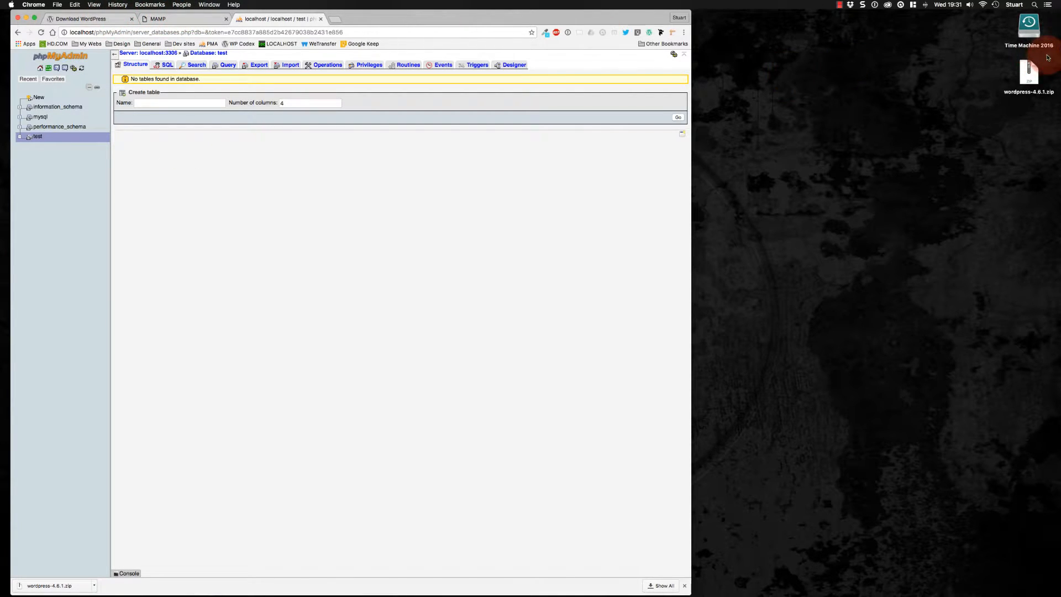
Unzip the WordPress archive on the Desktop and move the extracted wordpress folder aside
{"action": "left_click", "coordinate": [1028, 79]}
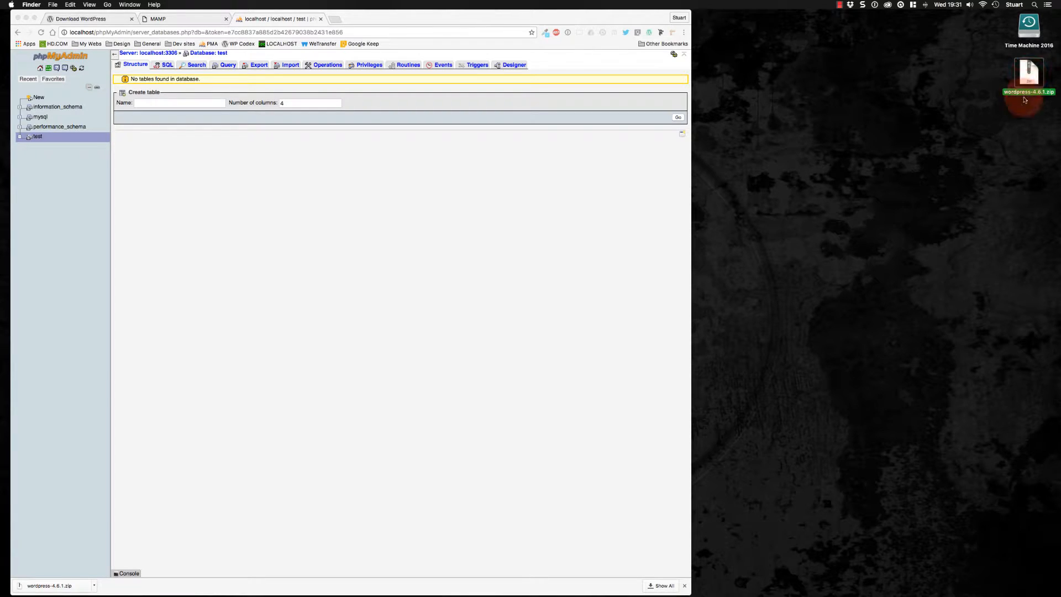
{"action": "double_click", "coordinate": [1028, 84]}
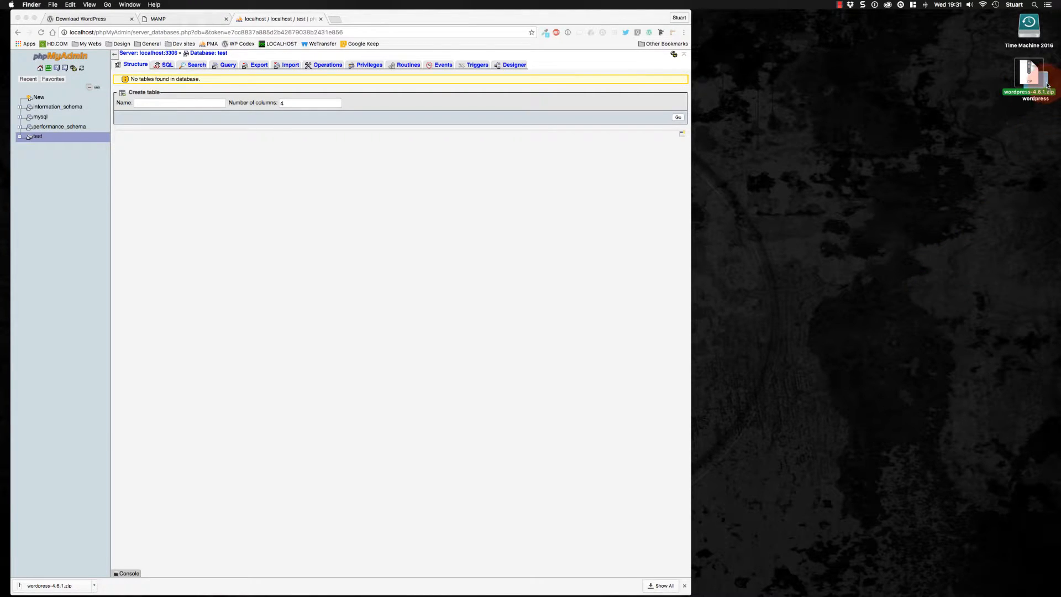
{"action": "left_click_drag", "start_coordinate": [1046, 85], "coordinate": [828, 210]}
{"action": "mouse_move", "coordinate": [436, 587]}
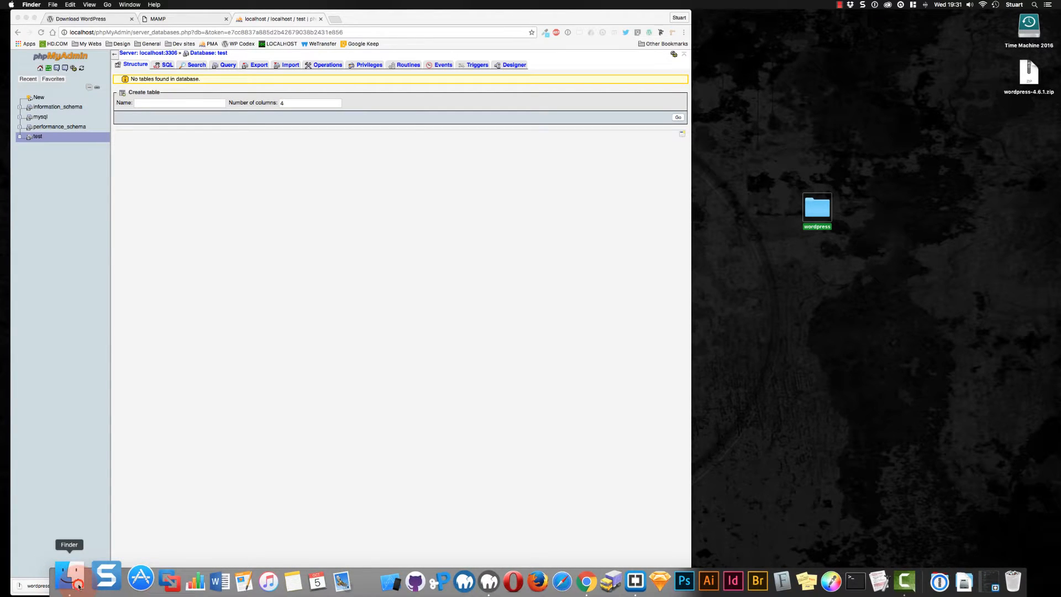
Open Finder, browse to MAMP's htdocs folder and move the extracted wordpress folder into it
{"action": "left_click", "coordinate": [71, 580]}
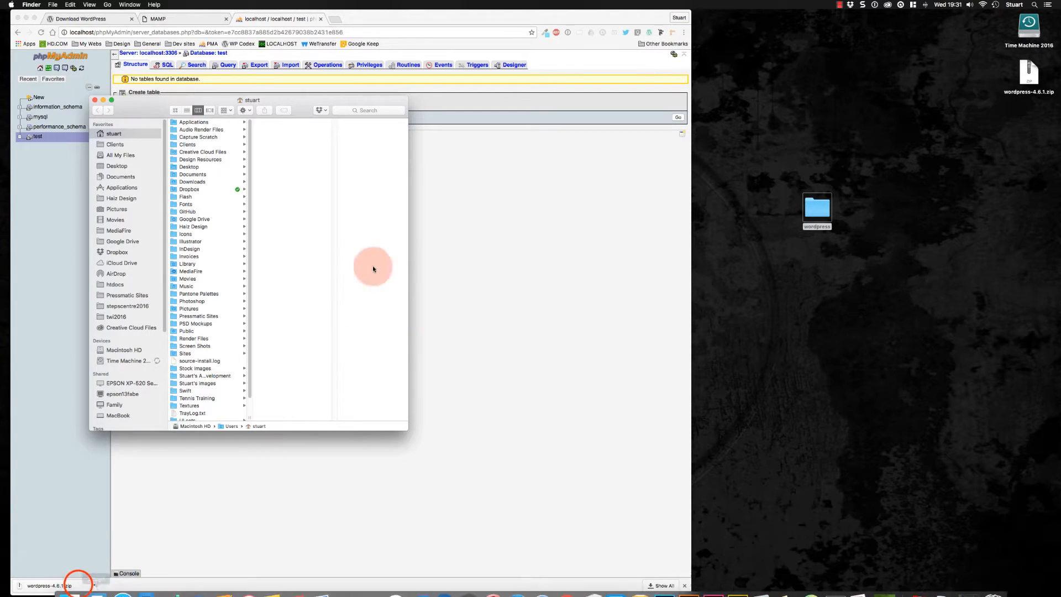
{"action": "left_click", "coordinate": [119, 285]}
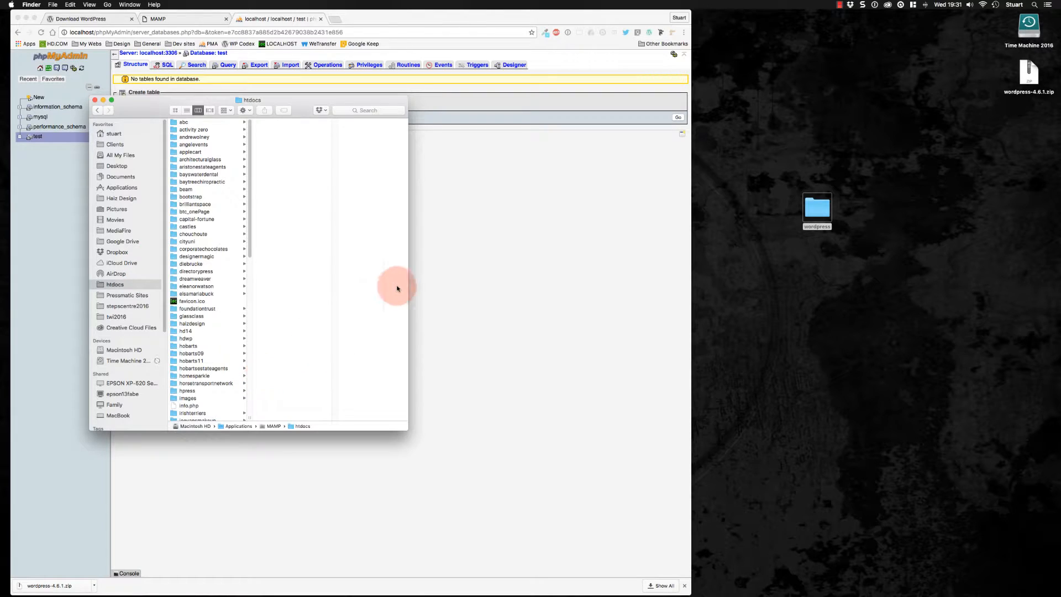
{"action": "scroll", "coordinate": [230, 331], "scroll_direction": "down", "scroll_amount": 10}
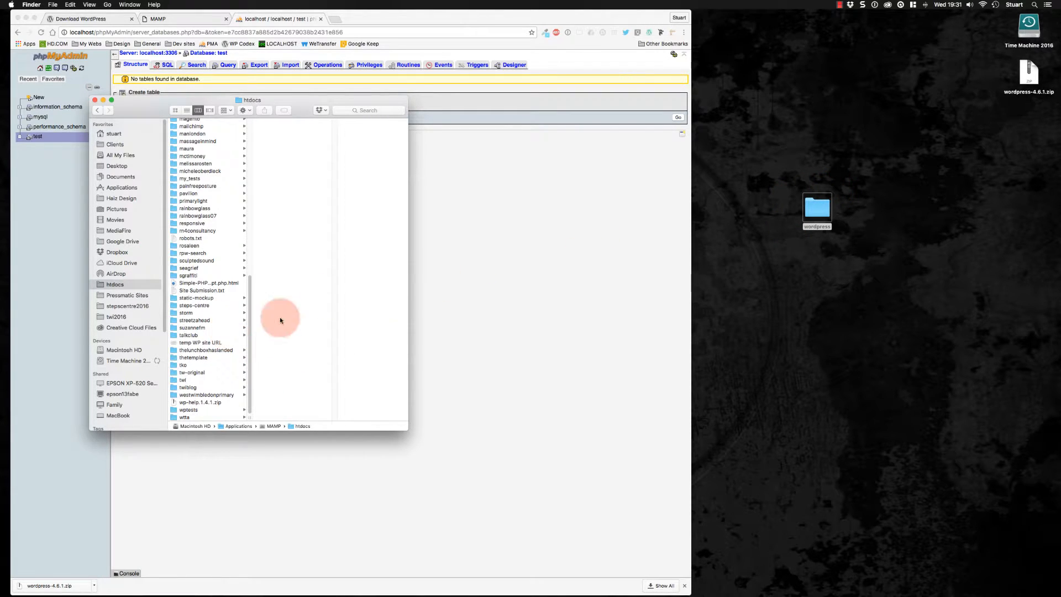
{"action": "left_click_drag", "start_coordinate": [810, 208], "coordinate": [208, 317]}
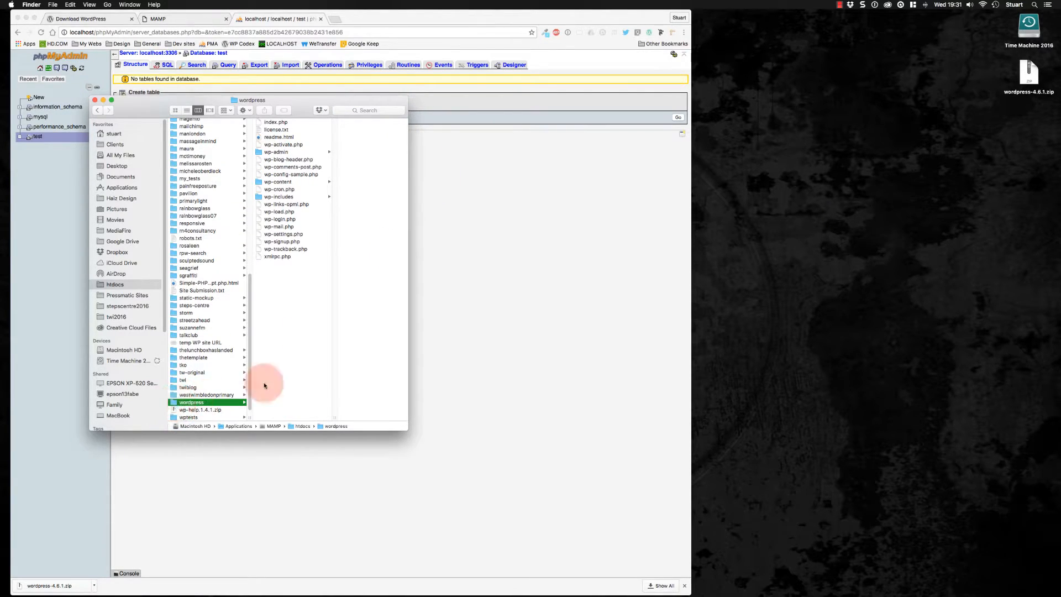
Open wp-config-sample.php from the wordpress folder in Brackets
{"action": "left_click", "coordinate": [266, 174]}
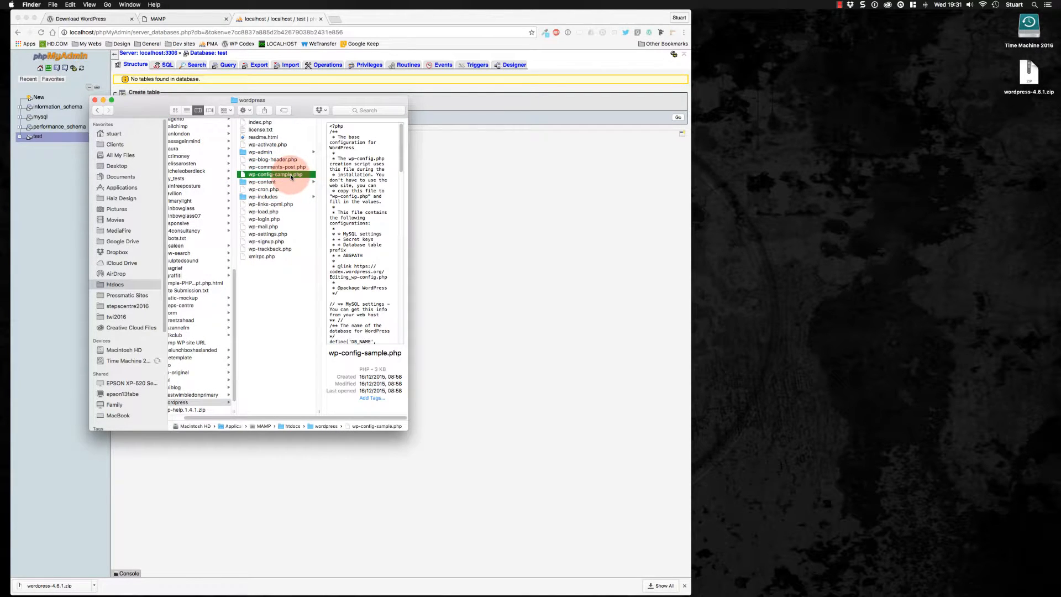
{"action": "right_click", "coordinate": [243, 177]}
{"action": "mouse_move", "coordinate": [320, 186]}
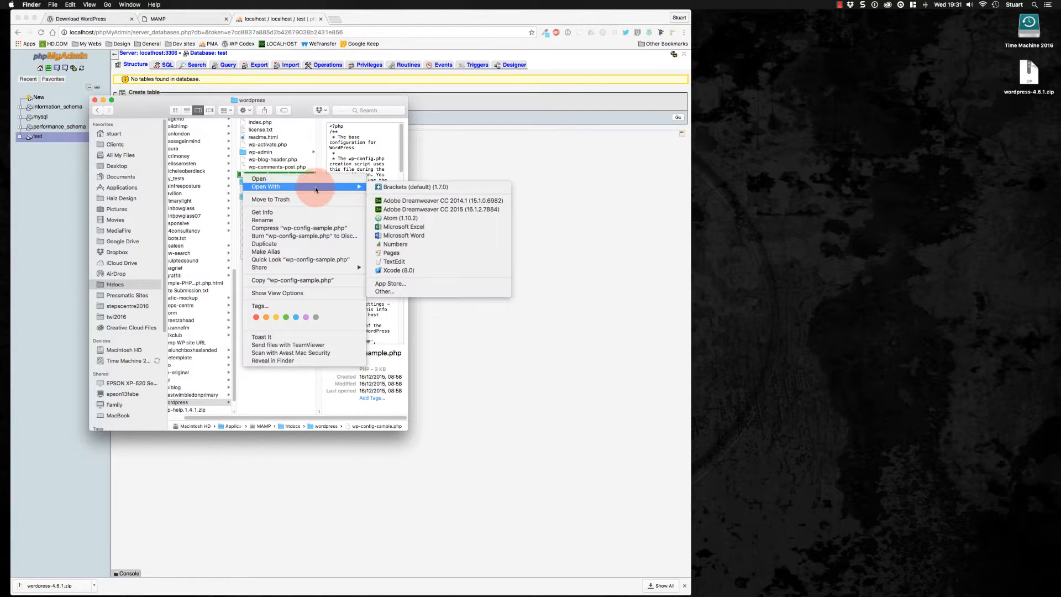
{"action": "left_click", "coordinate": [387, 186]}
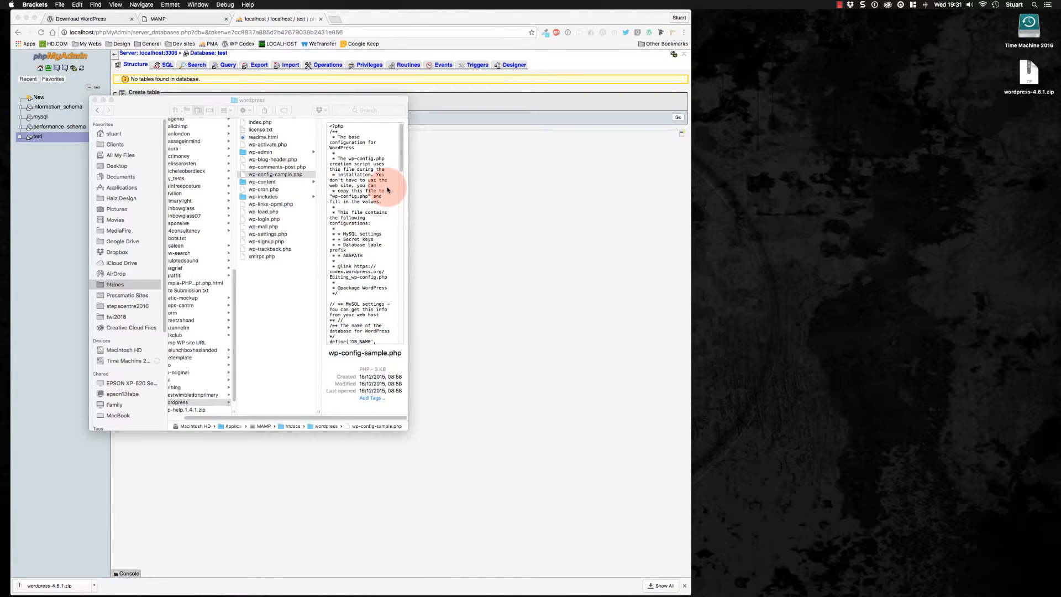
Bring the Brackets window forward and save the file as wp-config.php in the same wordpress folder
{"action": "mouse_move", "coordinate": [730, 595]}
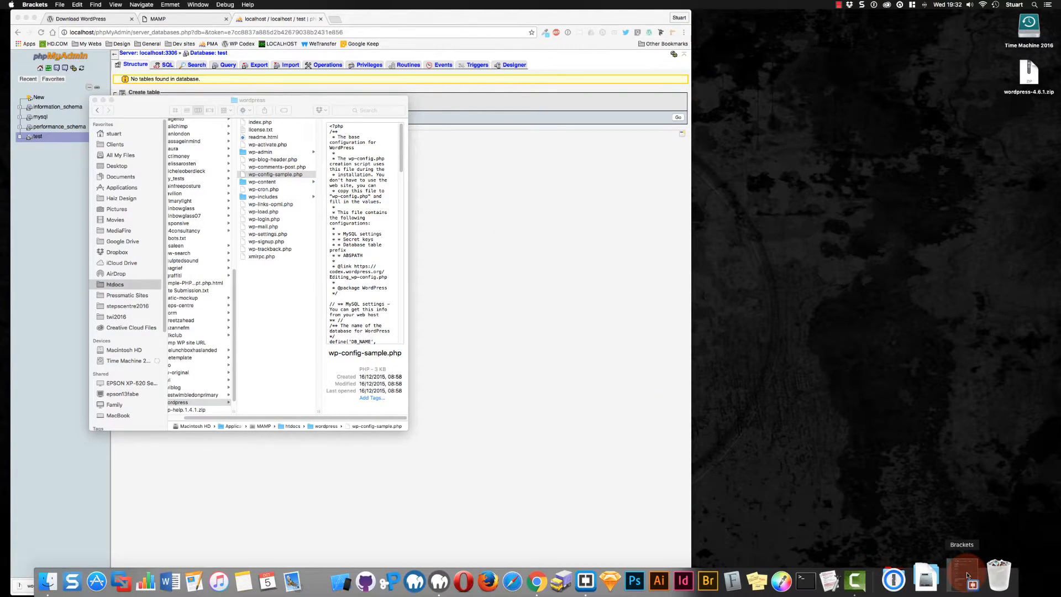
{"action": "left_click", "coordinate": [966, 575]}
{"action": "left_click", "coordinate": [970, 576]}
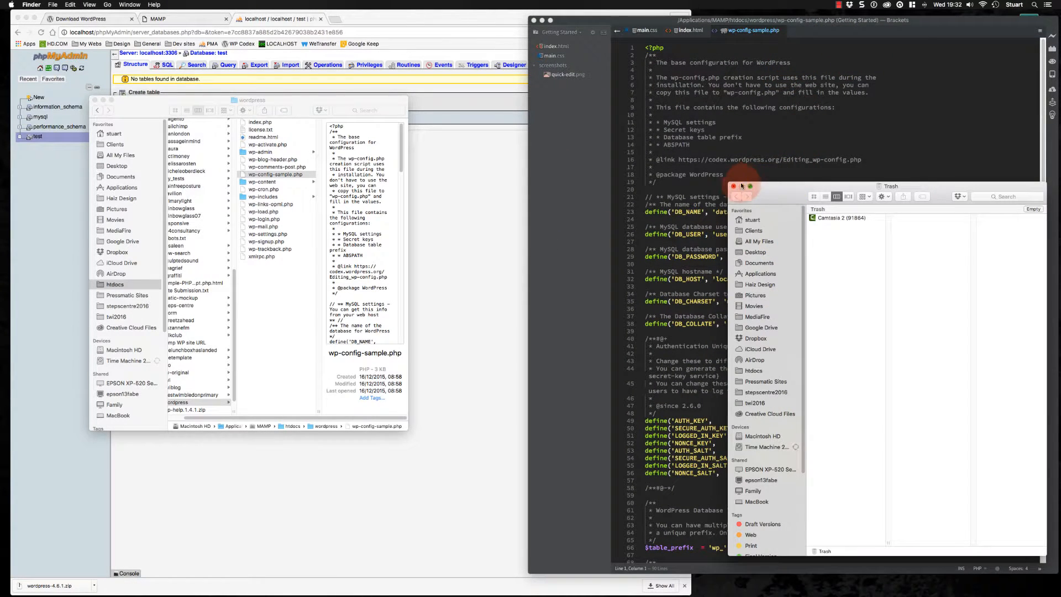
{"action": "left_click", "coordinate": [734, 187]}
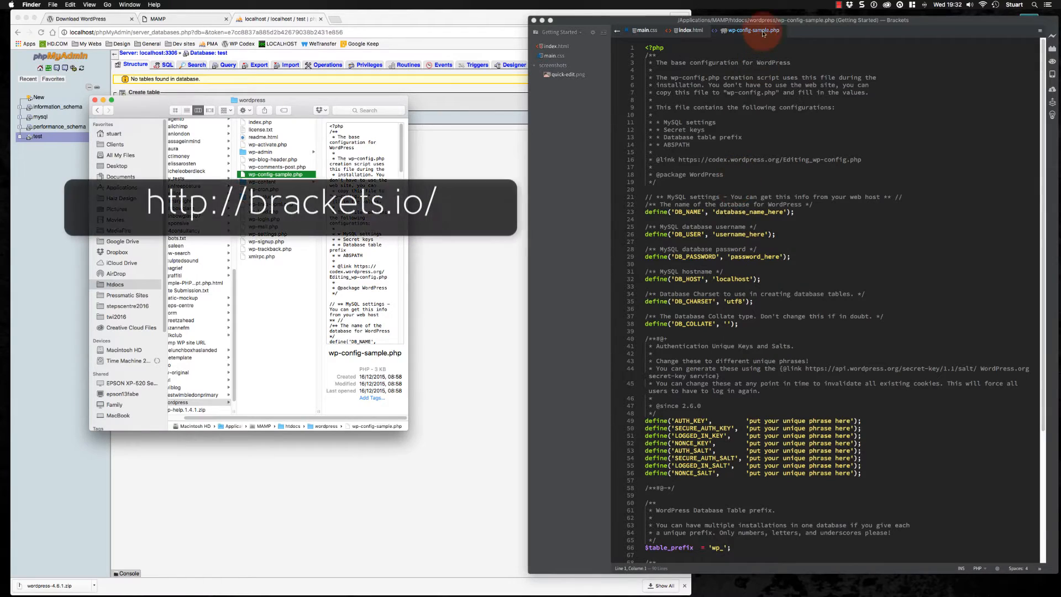
{"action": "left_click", "coordinate": [795, 23]}
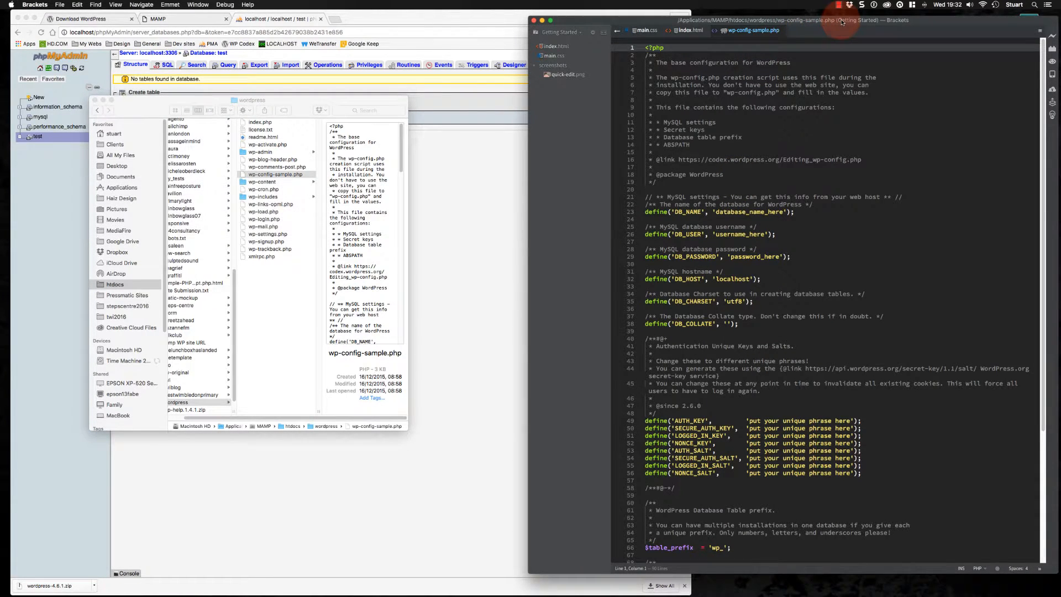
{"action": "left_click_drag", "start_coordinate": [796, 23], "coordinate": [706, 29]}
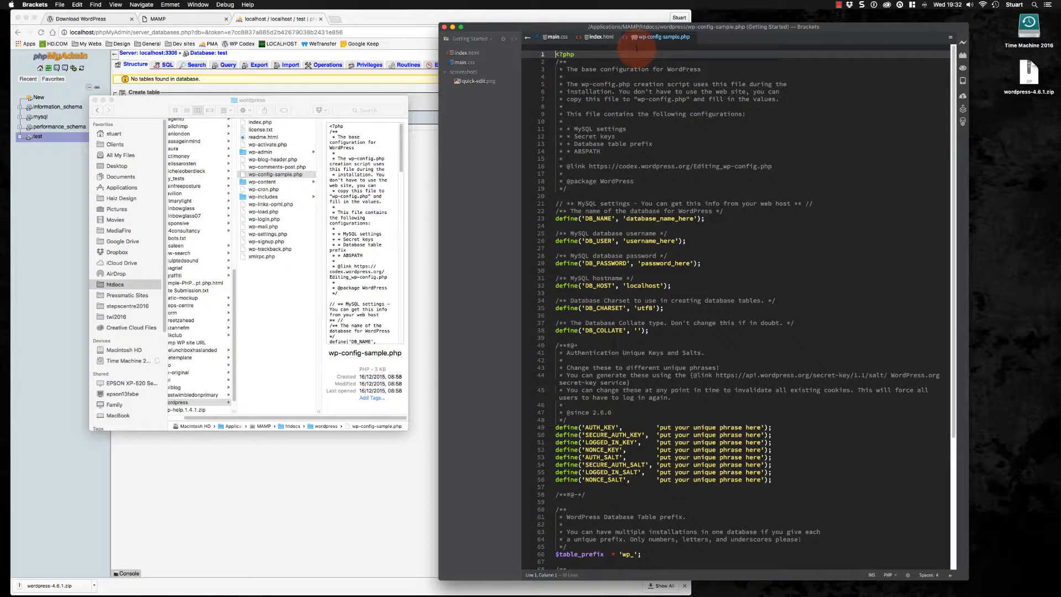
{"action": "key", "text": "super+shift+s"}
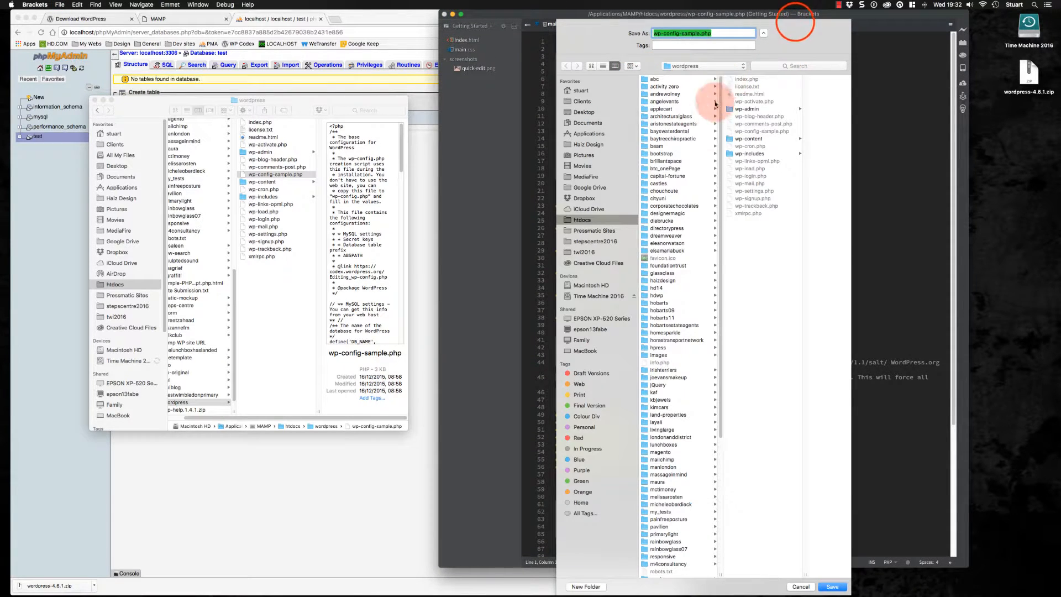
{"action": "double_click", "coordinate": [689, 33]}
{"action": "key", "text": "BackSpace"}
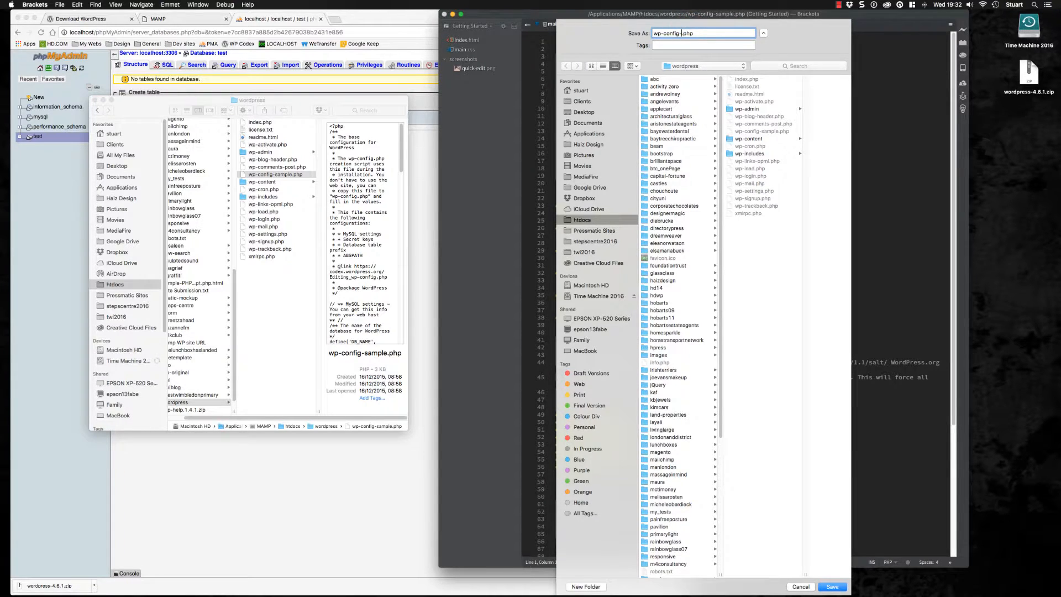
{"action": "left_click", "coordinate": [659, 33]}
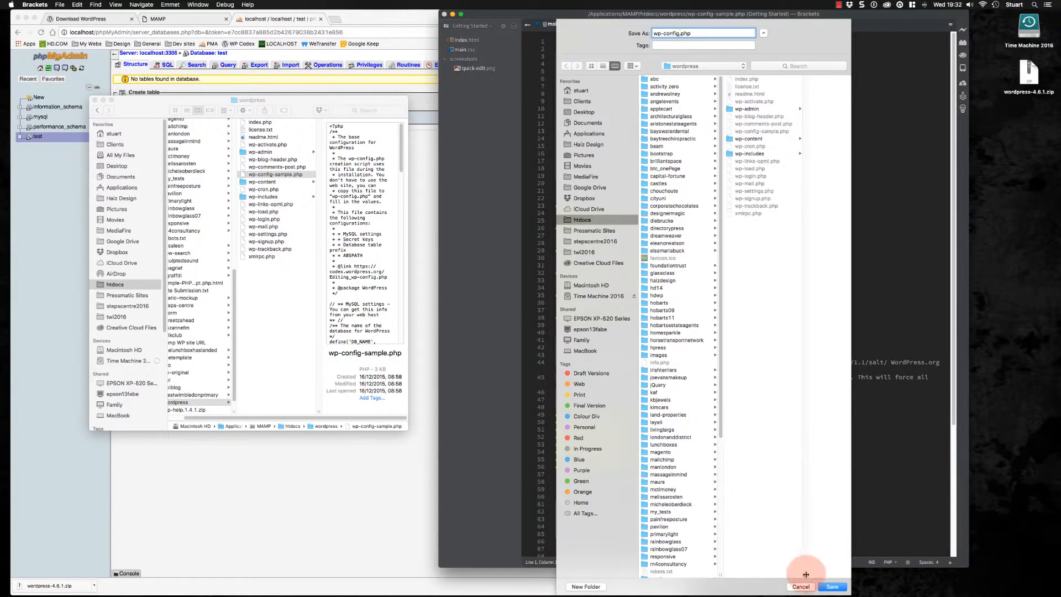
{"action": "left_click", "coordinate": [832, 587]}
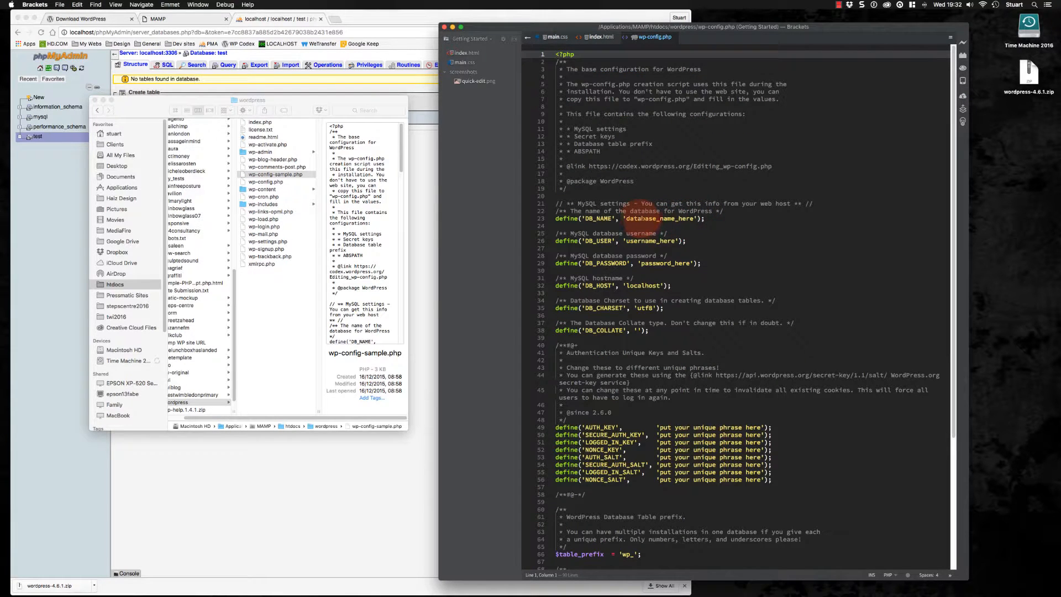
Set DB_NAME to test and DB_USER to root, and fill in the database password
{"action": "double_click", "coordinate": [644, 219]}
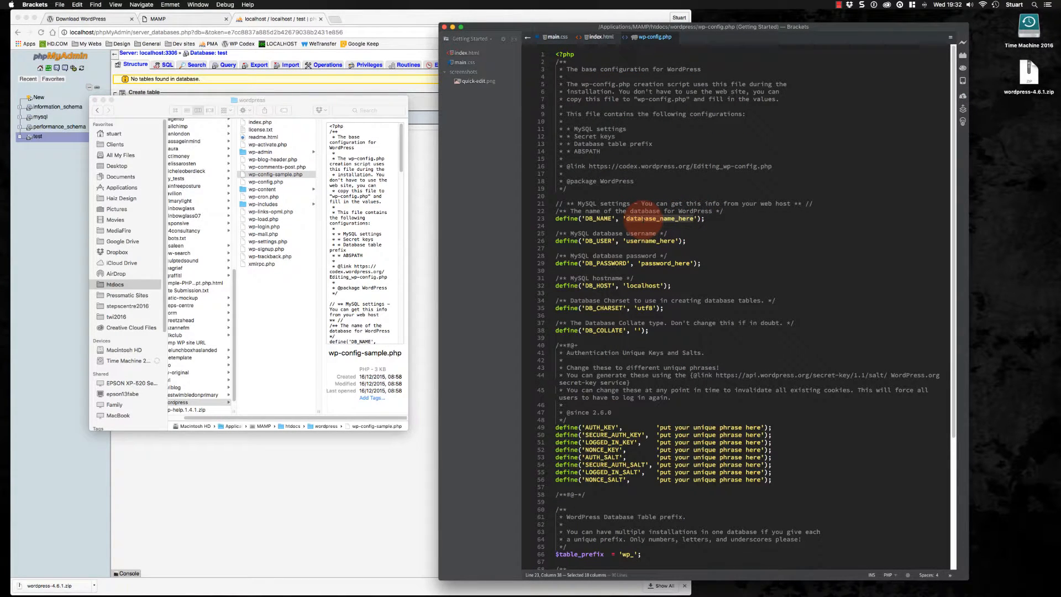
{"action": "type", "text": "test"}
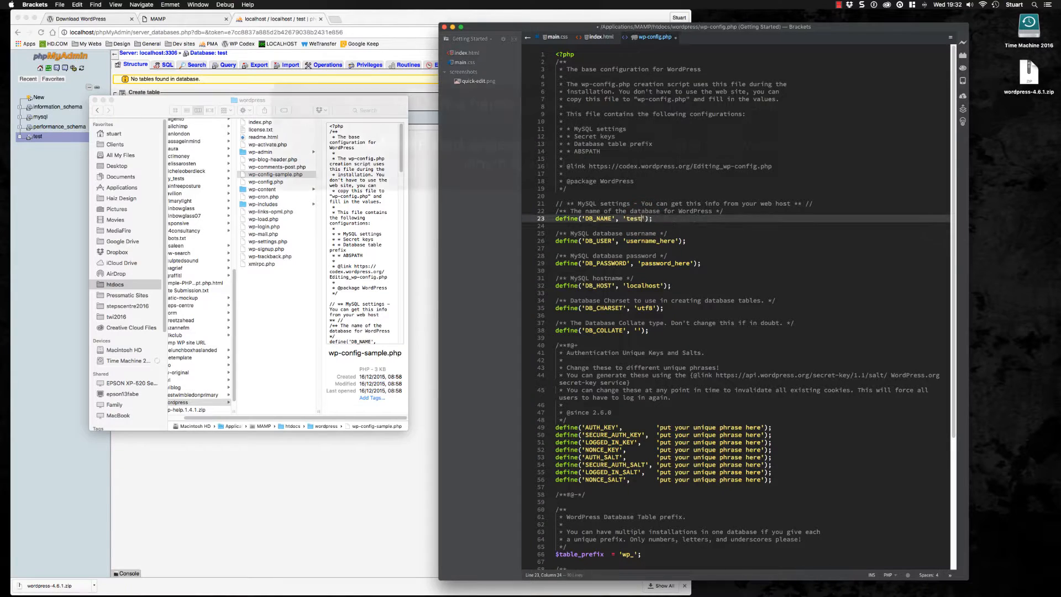
{"action": "double_click", "coordinate": [642, 241]}
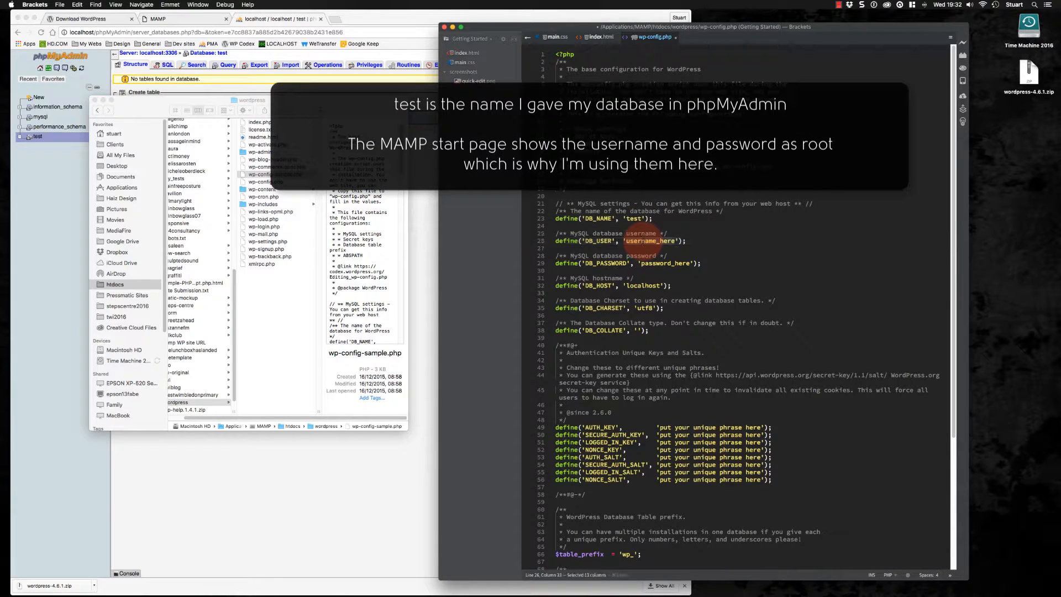
{"action": "type", "text": "root"}
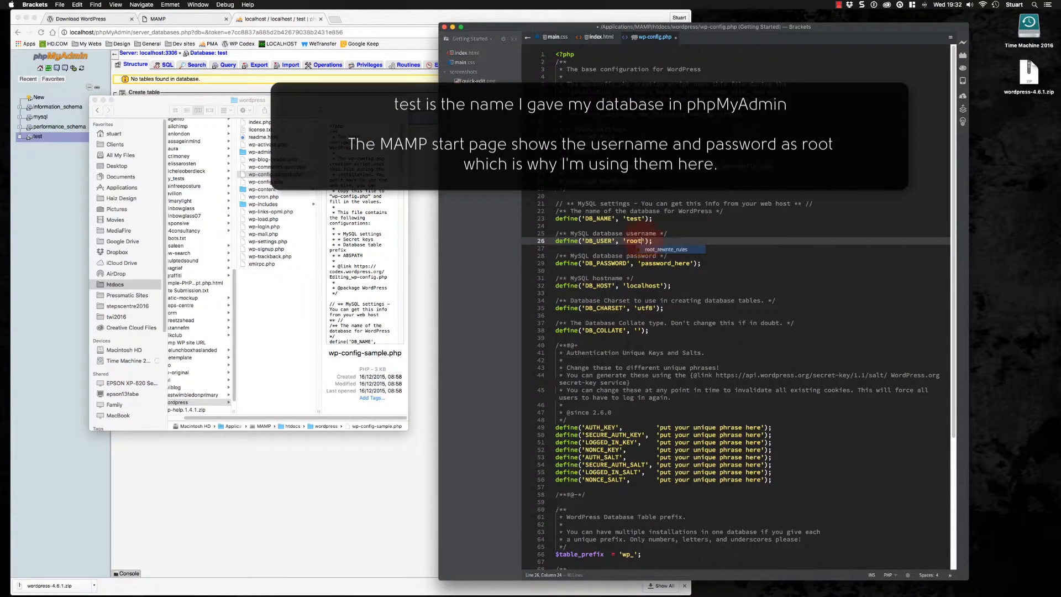
{"action": "double_click", "coordinate": [655, 263]}
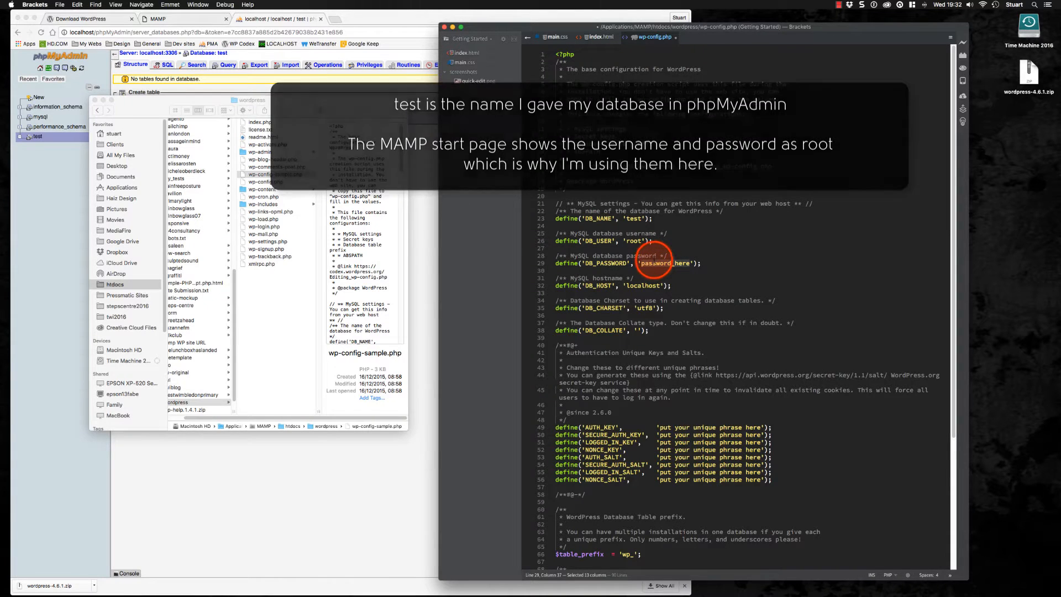
{"action": "type", "text": "root"}
{"action": "left_click", "coordinate": [761, 274]}
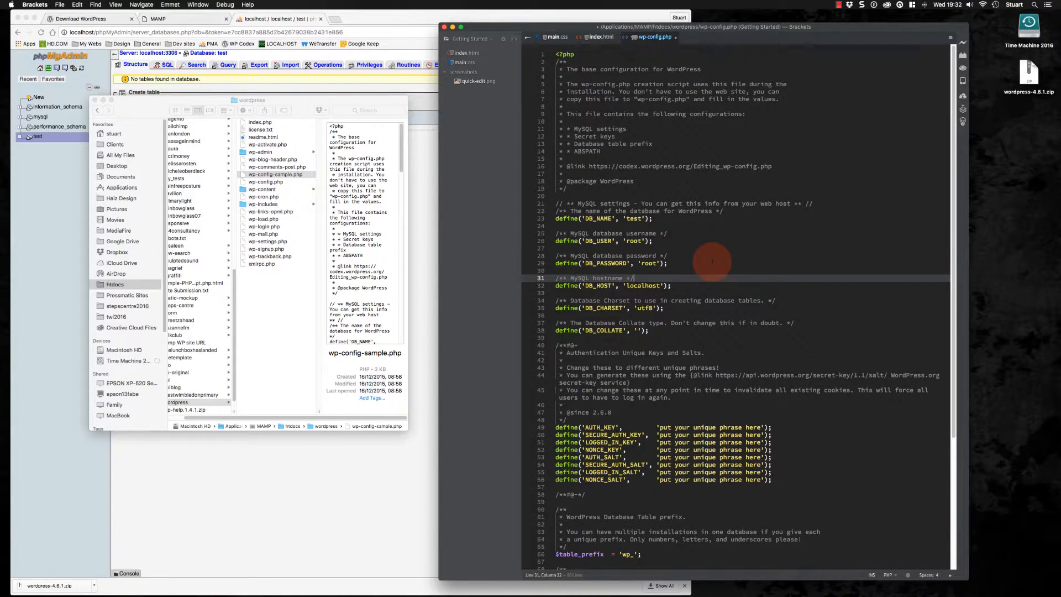
Review the rest of the config file, save wp-config.php and close its editor tab
{"action": "scroll", "coordinate": [712, 261], "scroll_direction": "down", "scroll_amount": 7}
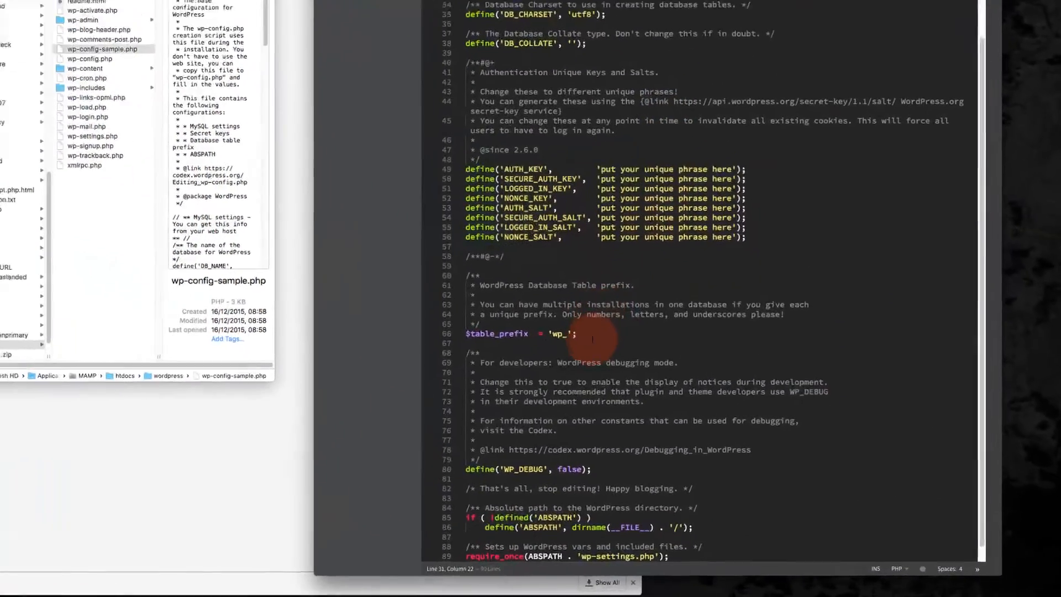
{"action": "left_click_drag", "start_coordinate": [592, 339], "coordinate": [445, 339]}
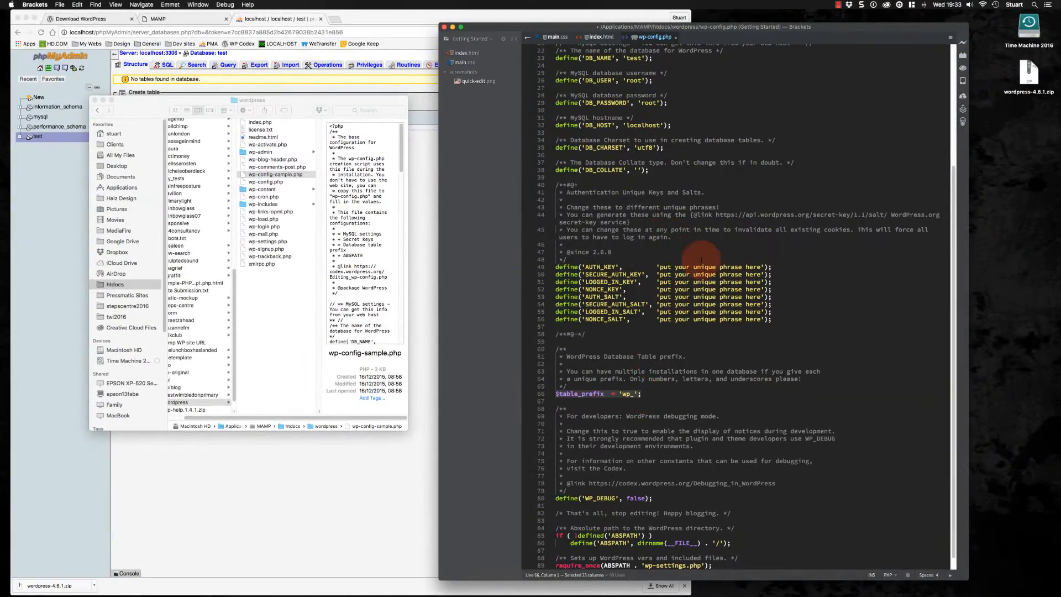
{"action": "scroll", "coordinate": [685, 232], "scroll_direction": "up", "scroll_amount": 7}
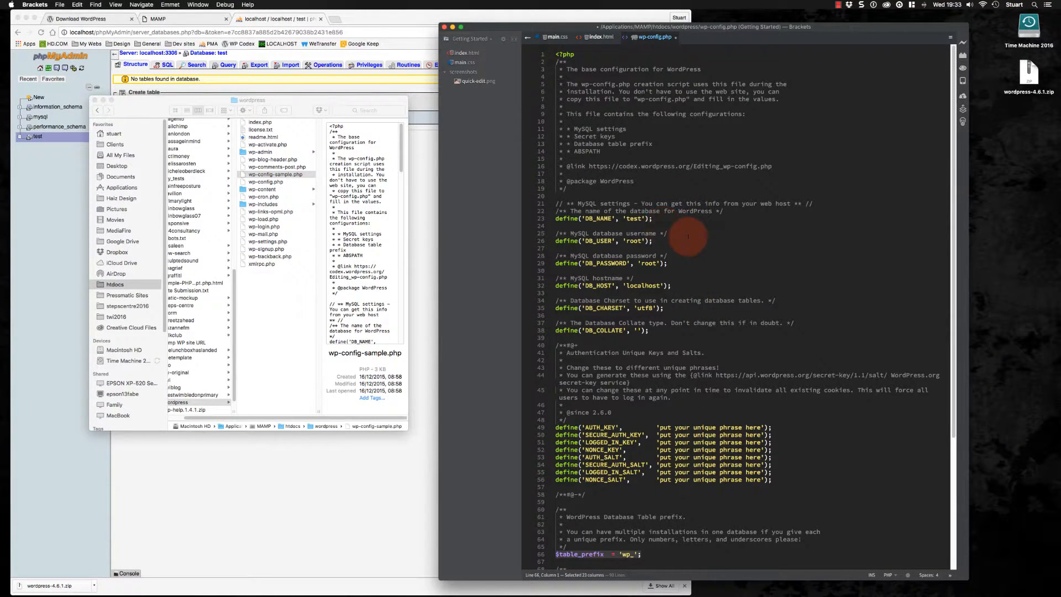
{"action": "key", "text": "super+s"}
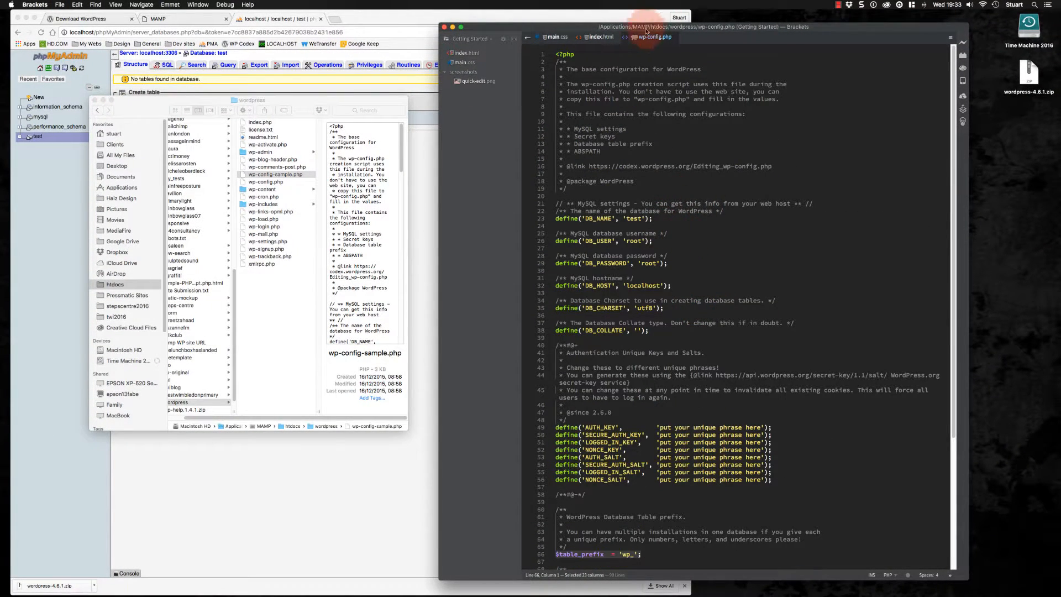
{"action": "left_click", "coordinate": [675, 37]}
Move the Finder window aside and close the phpMyAdmin browser tab
{"action": "left_click", "coordinate": [301, 102]}
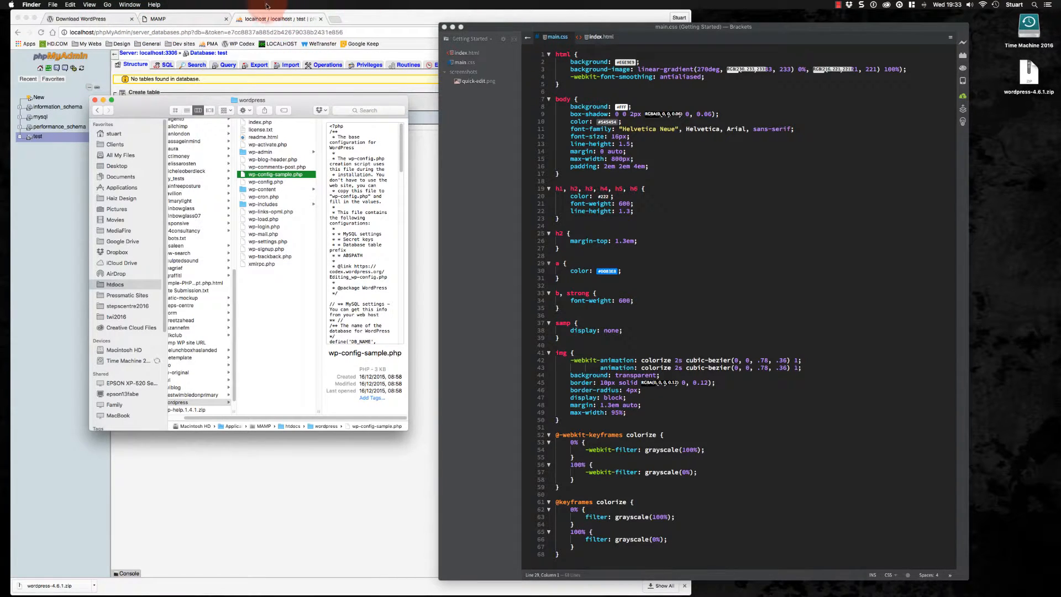
{"action": "left_click_drag", "start_coordinate": [300, 100], "coordinate": [444, 27]}
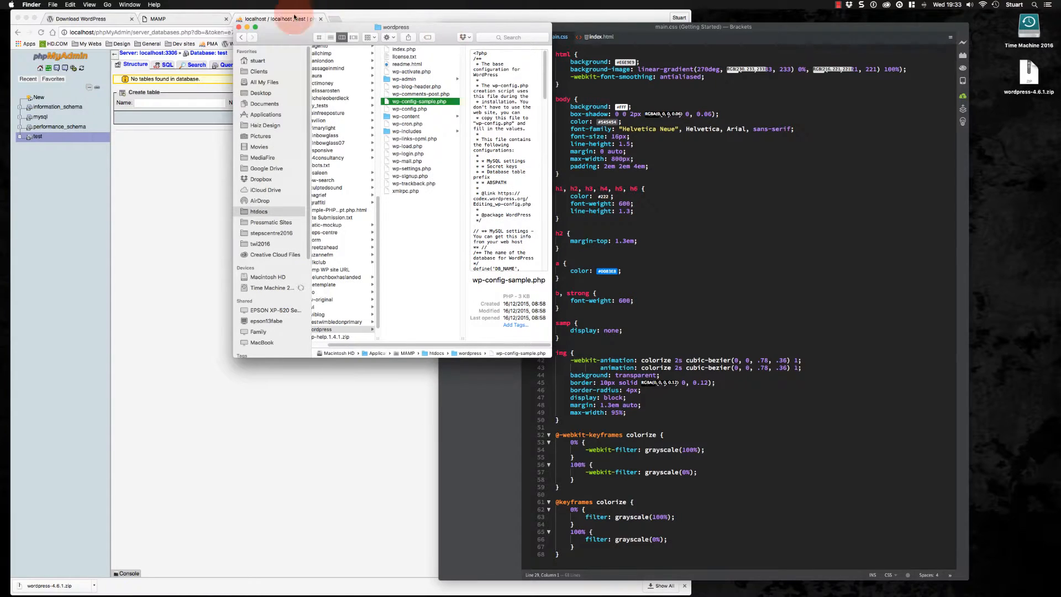
{"action": "left_click", "coordinate": [239, 27]}
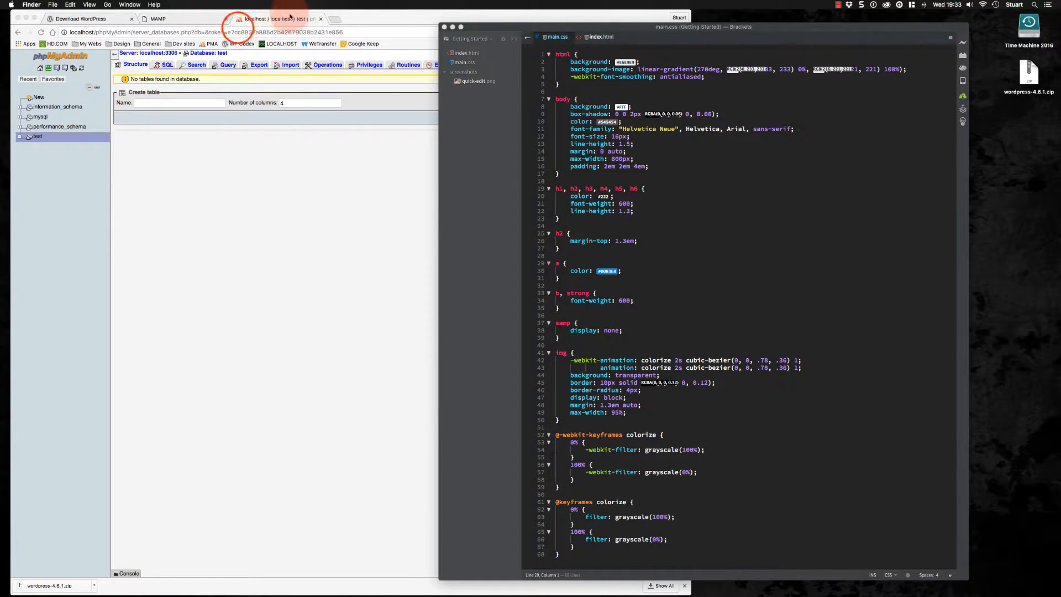
{"action": "left_click", "coordinate": [320, 19]}
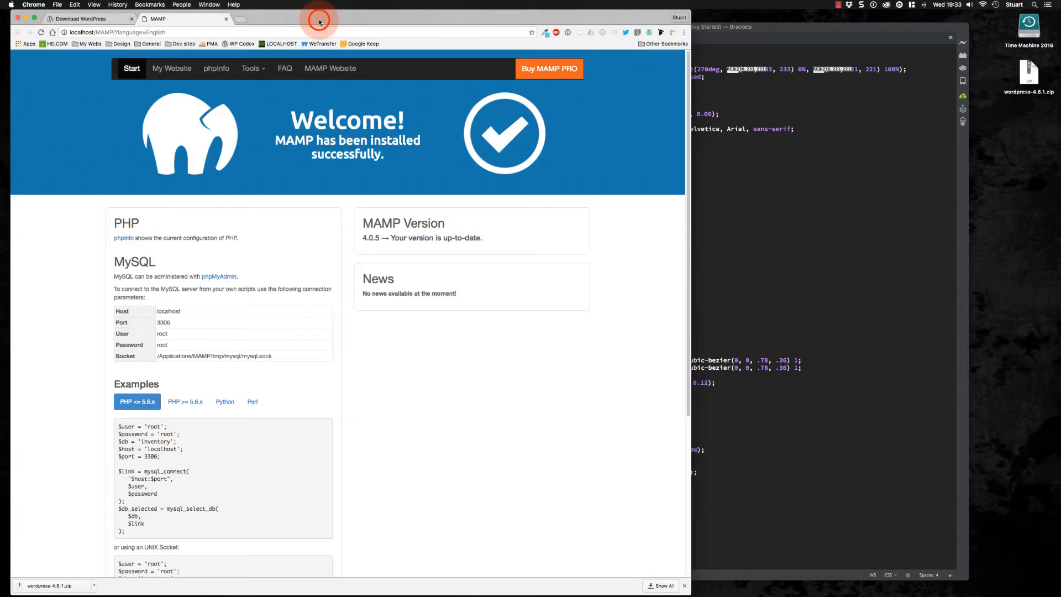
Open My Website from the MAMP start page and open the wordpress folder to launch the WordPress installer
{"action": "left_click", "coordinate": [256, 69]}
{"action": "left_click", "coordinate": [101, 151]}
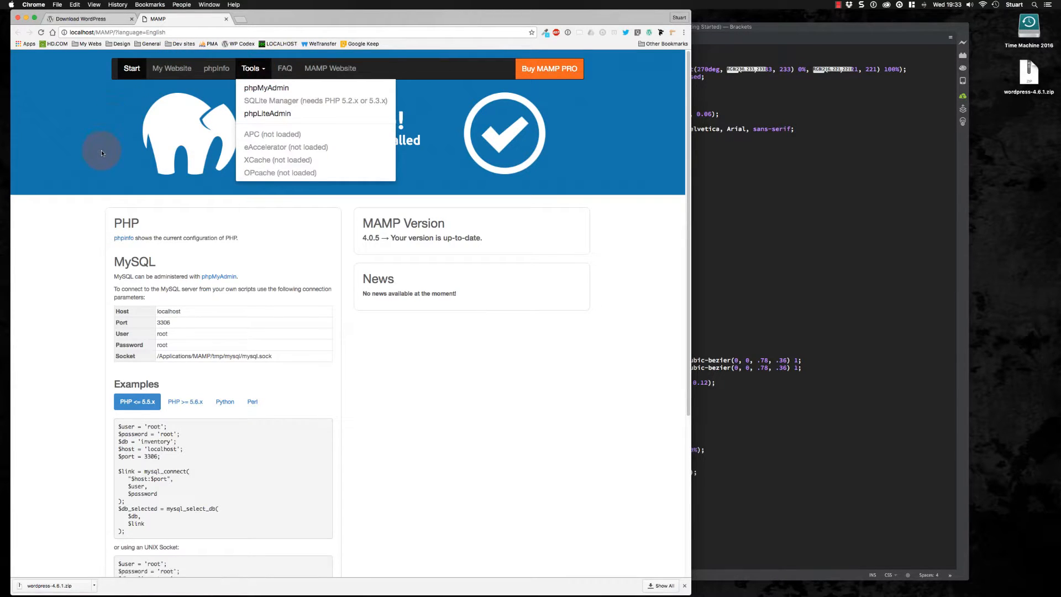
{"action": "left_click", "coordinate": [174, 69]}
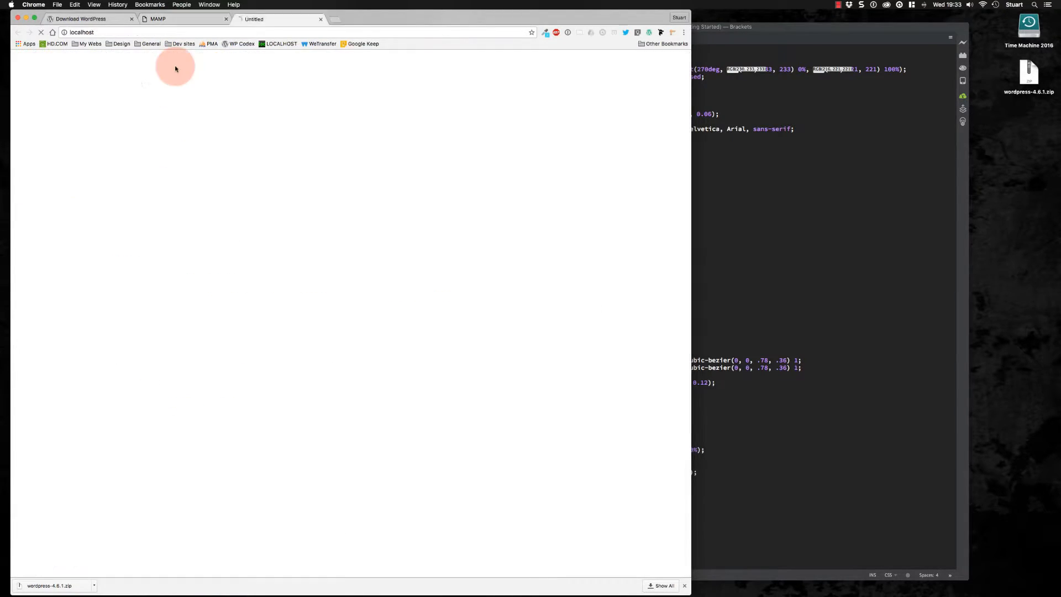
{"action": "scroll", "coordinate": [230, 176], "scroll_direction": "down", "scroll_amount": 5}
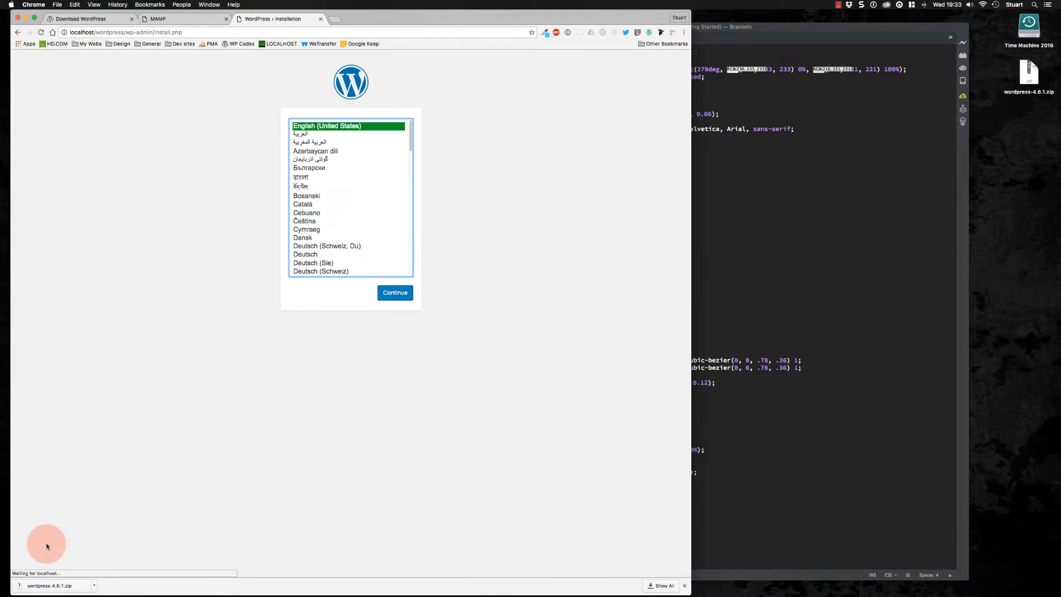
{"action": "left_click", "coordinate": [118, 483]}
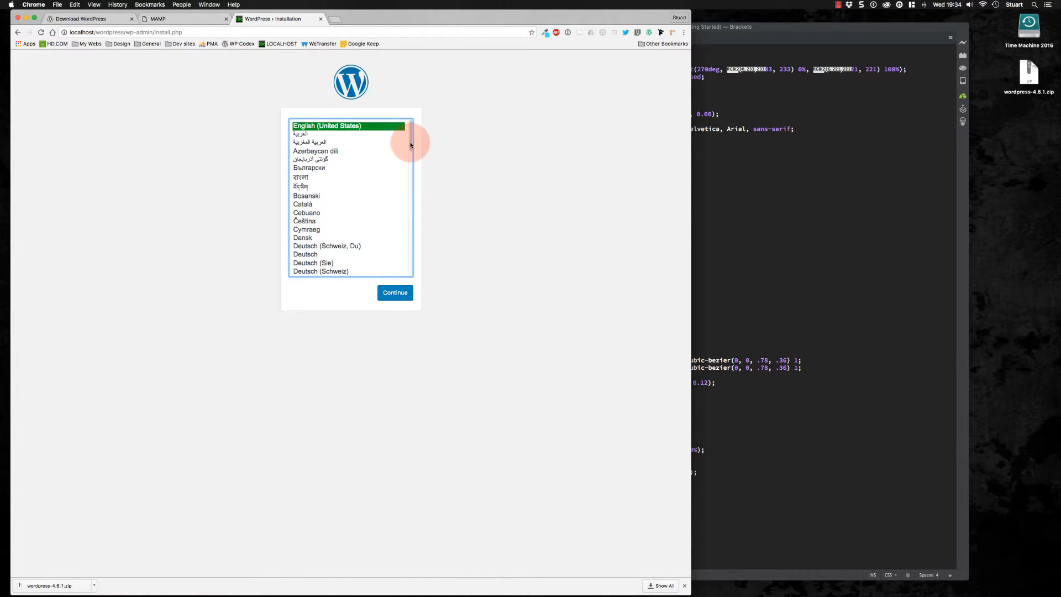
{"action": "key", "text": "alt+shift+d"}
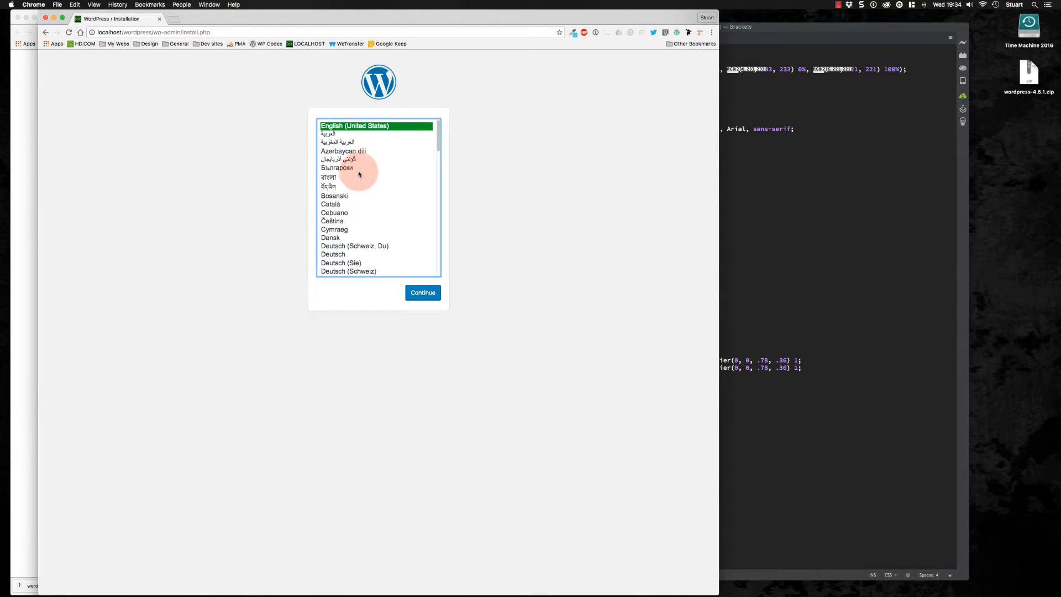
Choose English (UK) as the installation language and continue
{"action": "scroll", "coordinate": [358, 174], "scroll_direction": "down", "scroll_amount": 7}
{"action": "scroll", "coordinate": [348, 188], "scroll_direction": "up", "scroll_amount": 1}
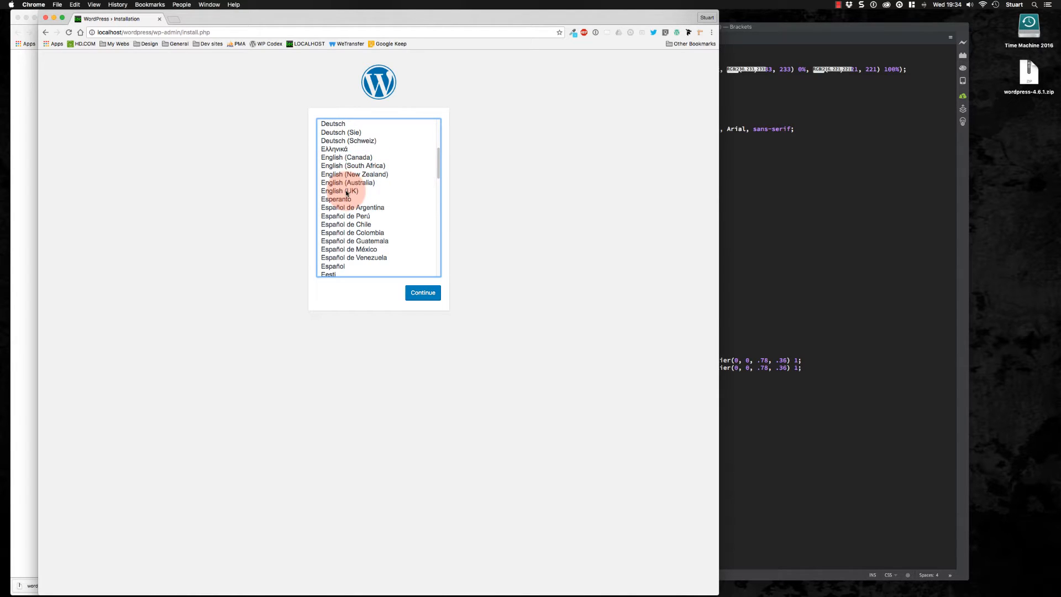
{"action": "left_click", "coordinate": [347, 192]}
{"action": "left_click", "coordinate": [424, 295]}
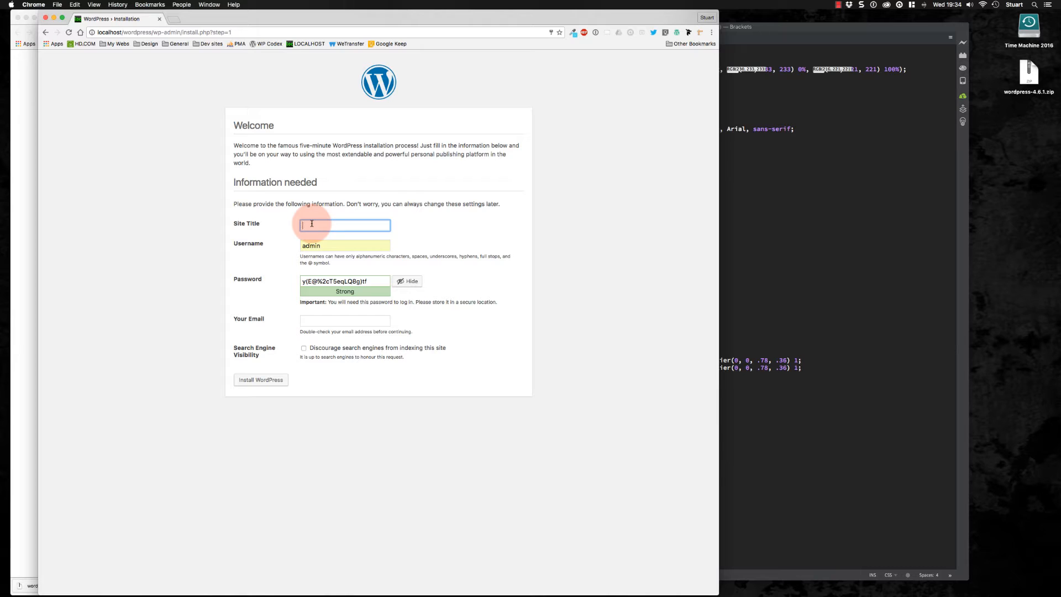
Set the site title to test and the admin username to test
{"action": "type", "text": "test"}
{"action": "key", "text": "Tab"}
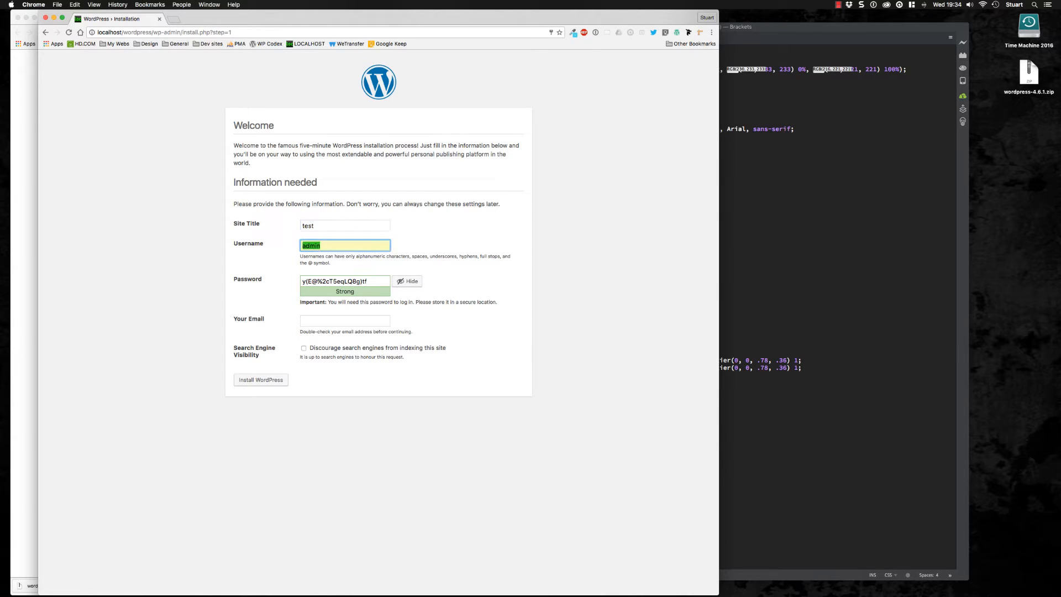
{"action": "type", "text": "test"}
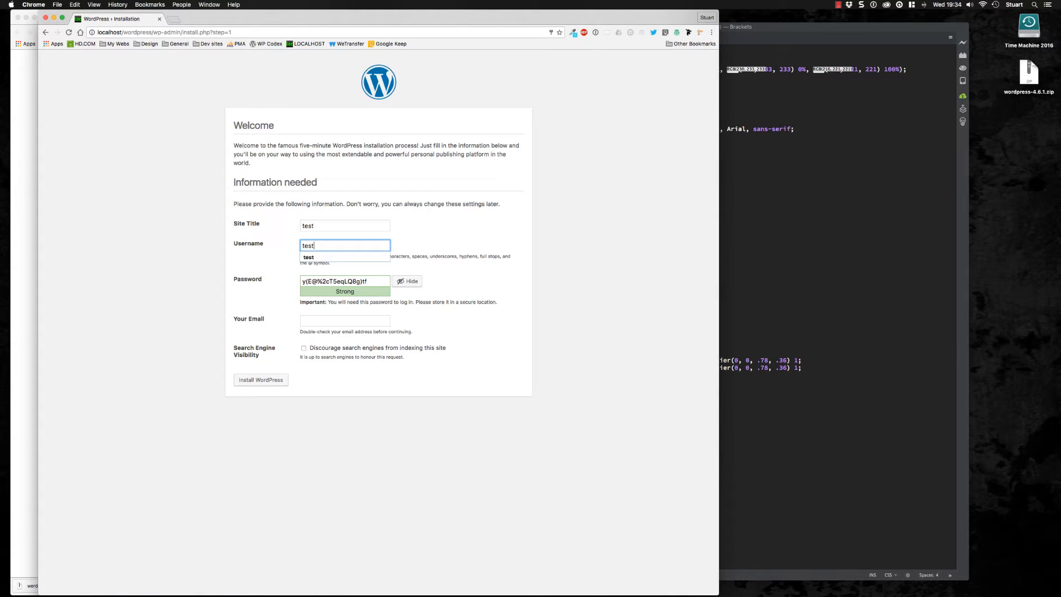
Replace the generated admin password with your own password and confirm use of the weak password
{"action": "left_click", "coordinate": [370, 279]}
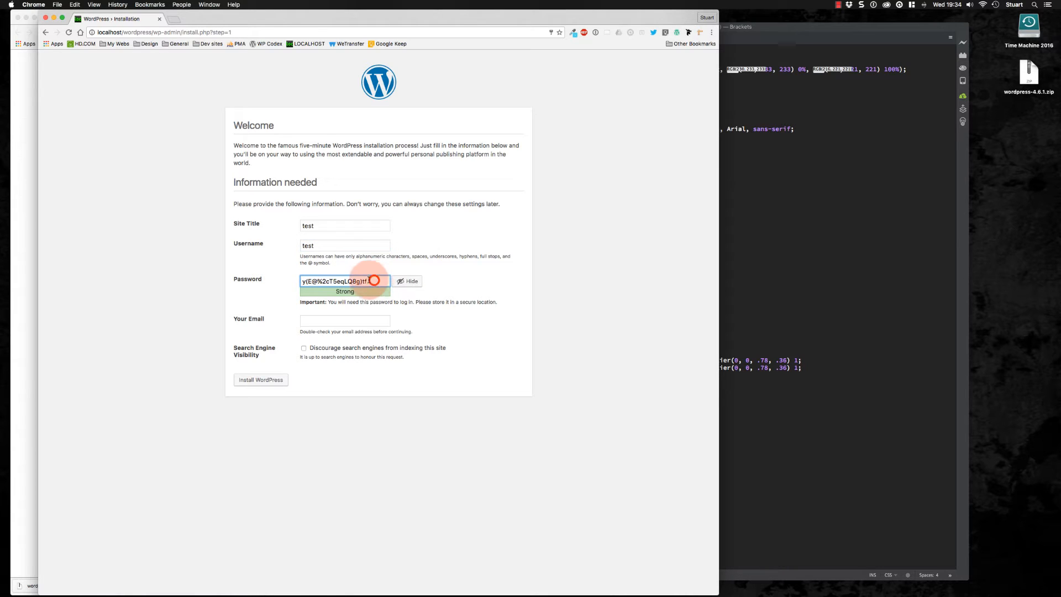
{"action": "key", "text": "super+a"}
{"action": "key", "text": "BackSpace"}
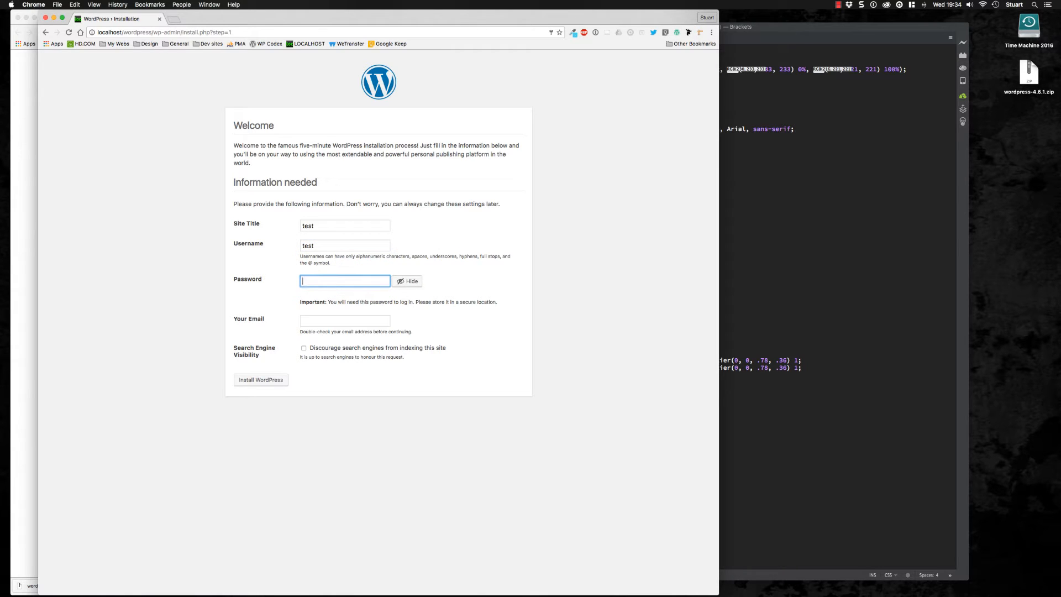
{"action": "type", "text": "test"}
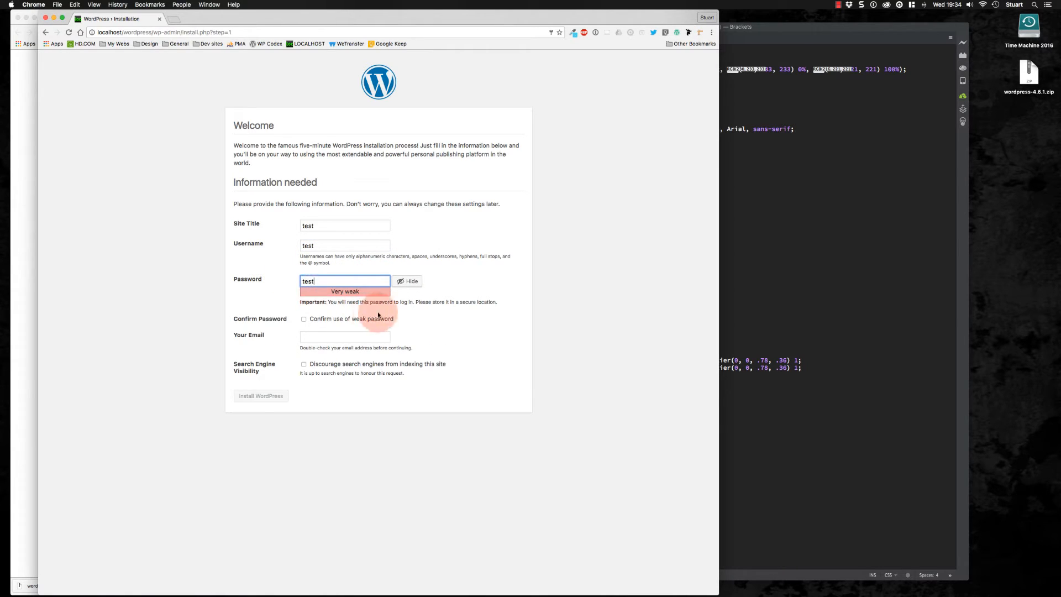
{"action": "left_click", "coordinate": [305, 320]}
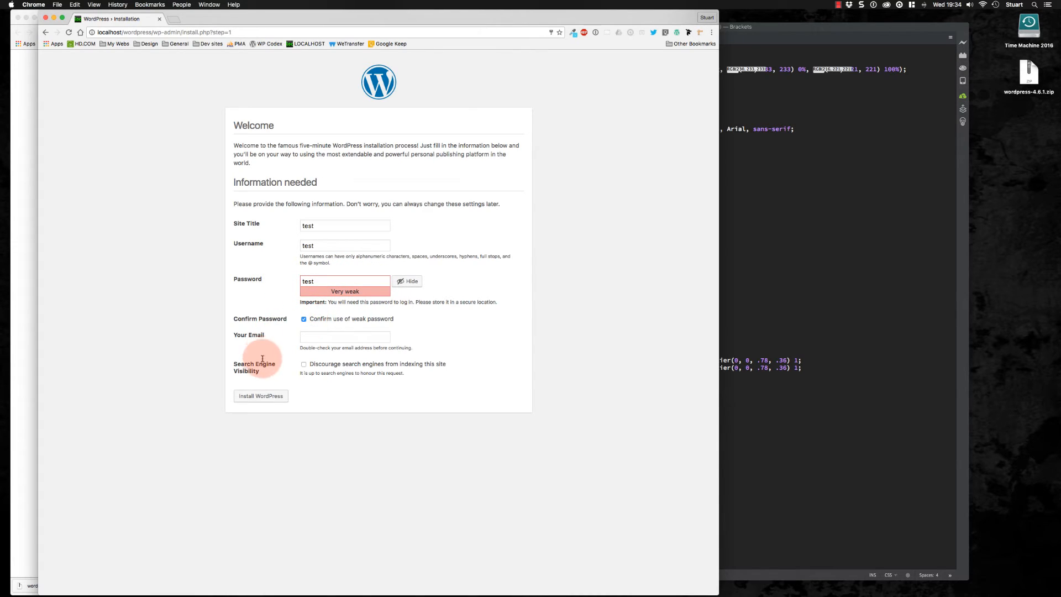
Enter the admin e-mail address, tick the option to discourage search engine indexing, and install WordPress
{"action": "left_click", "coordinate": [312, 335]}
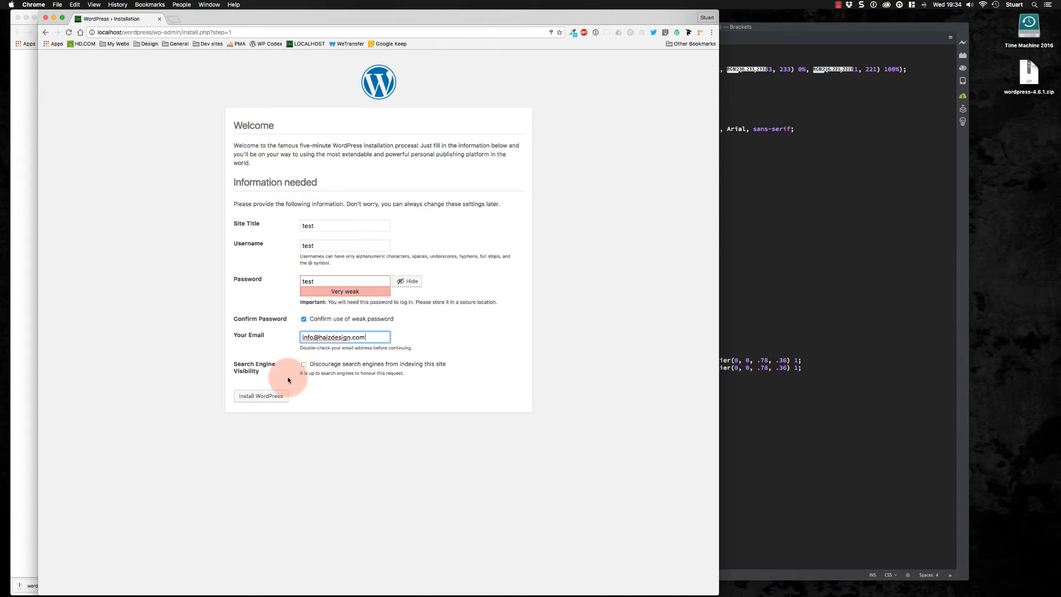
{"action": "left_click", "coordinate": [304, 364]}
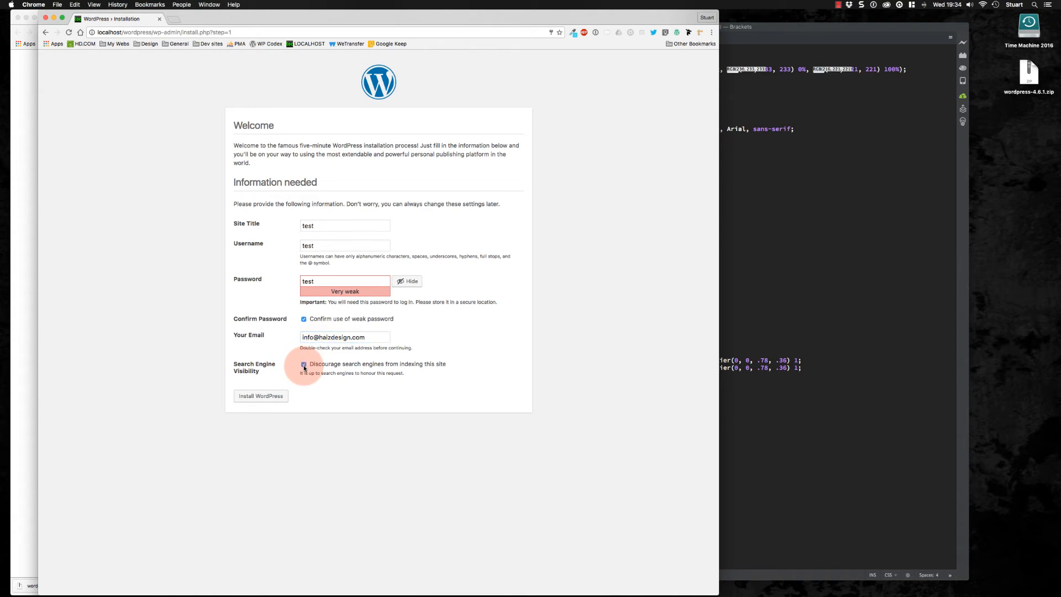
{"action": "left_click", "coordinate": [265, 396]}
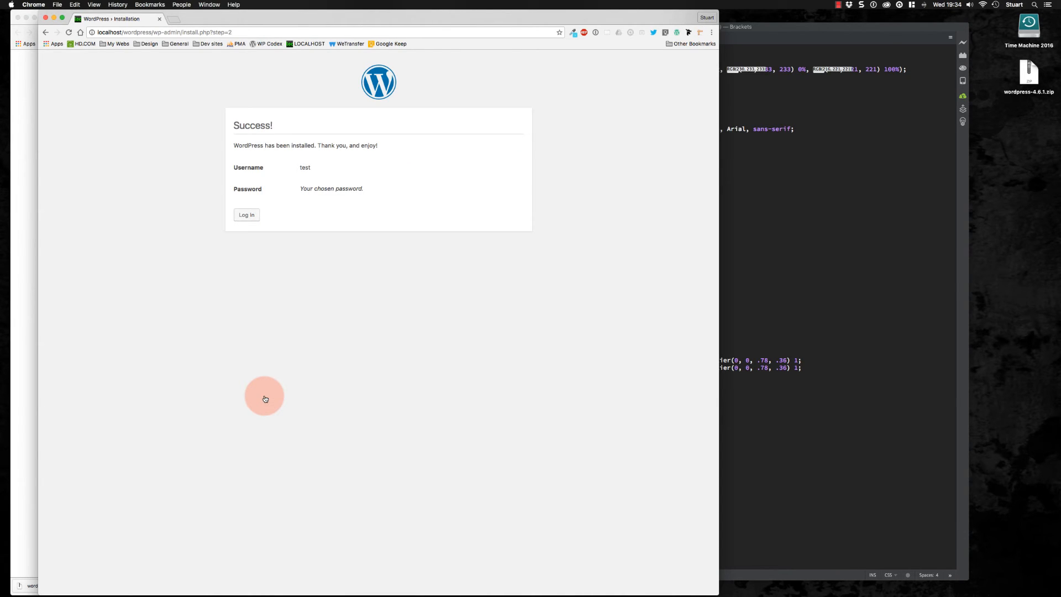
Log in as test with the chosen password, then open the site's front end from the dashboard
{"action": "left_click", "coordinate": [246, 215]}
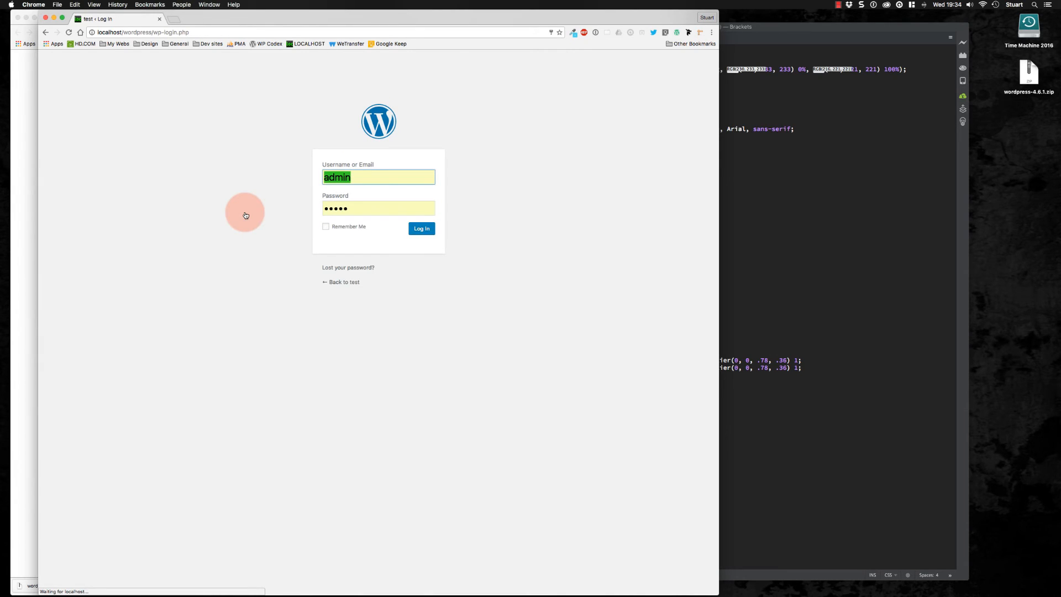
{"action": "type", "text": "test"}
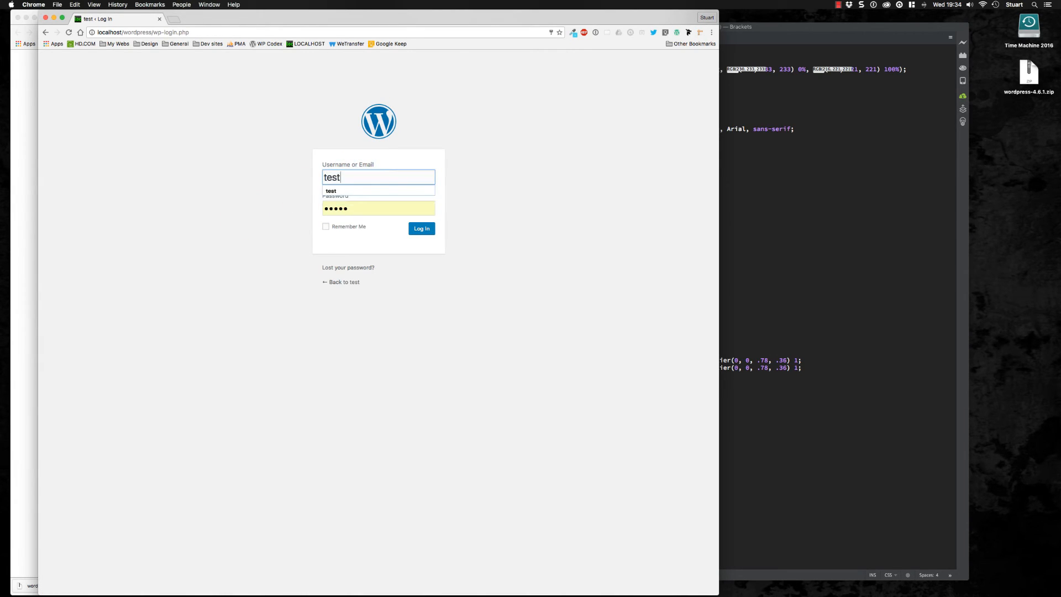
{"action": "key", "text": "Tab"}
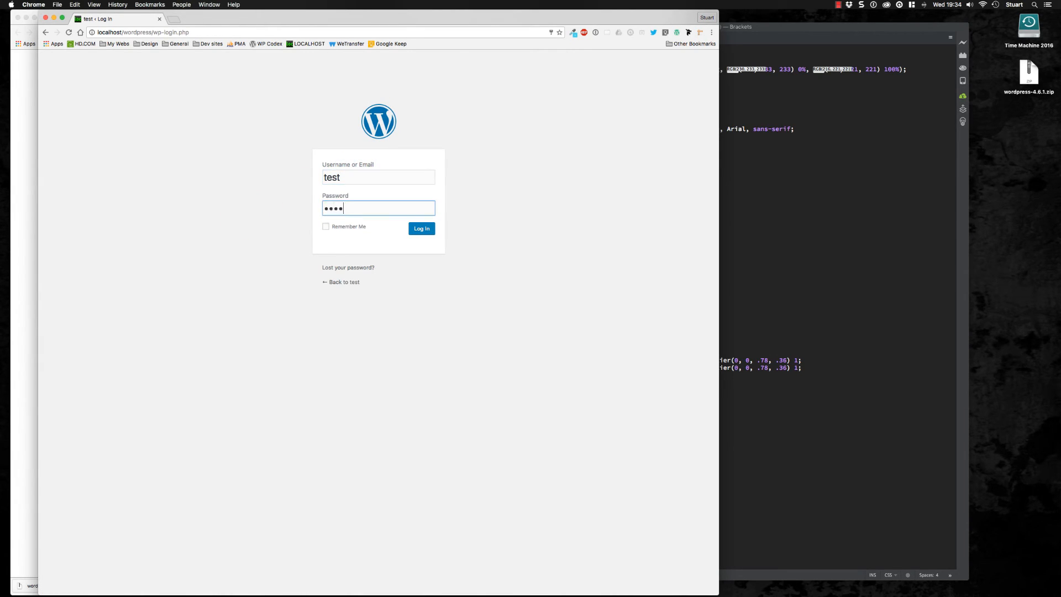
{"action": "left_click", "coordinate": [422, 229]}
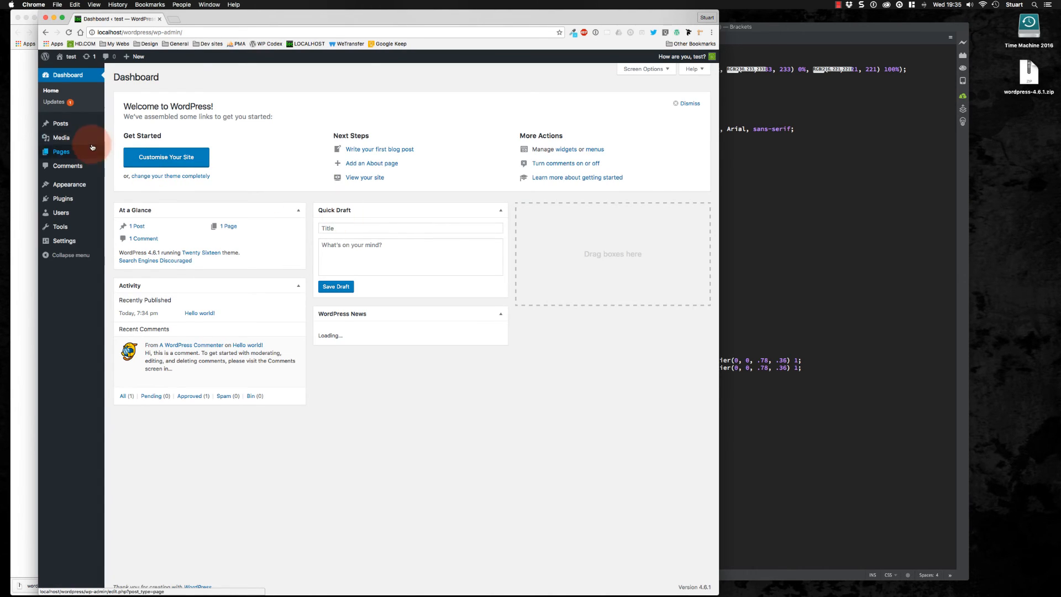
{"action": "left_click", "coordinate": [70, 58]}
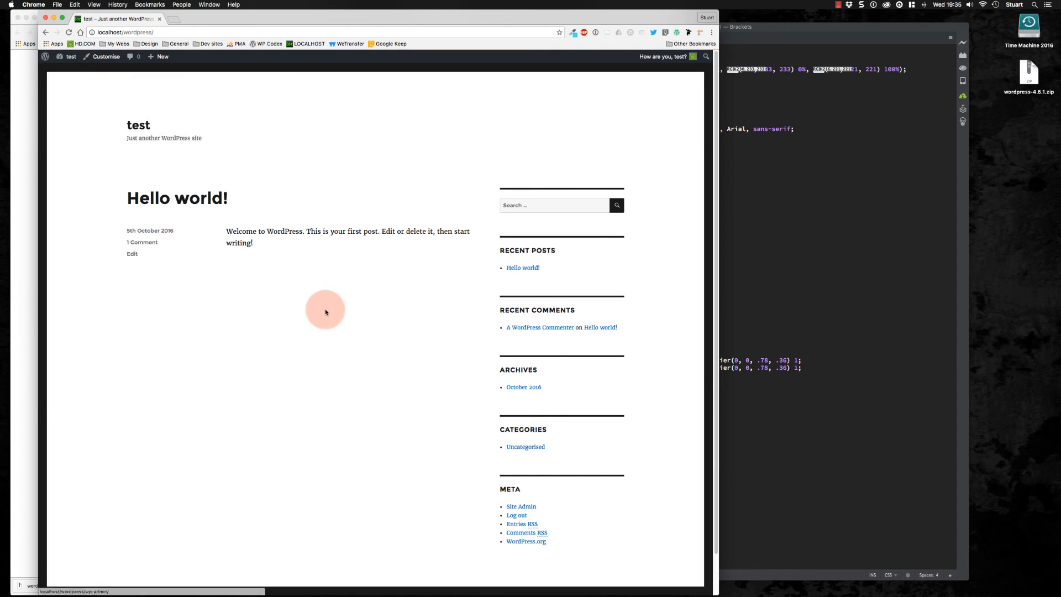